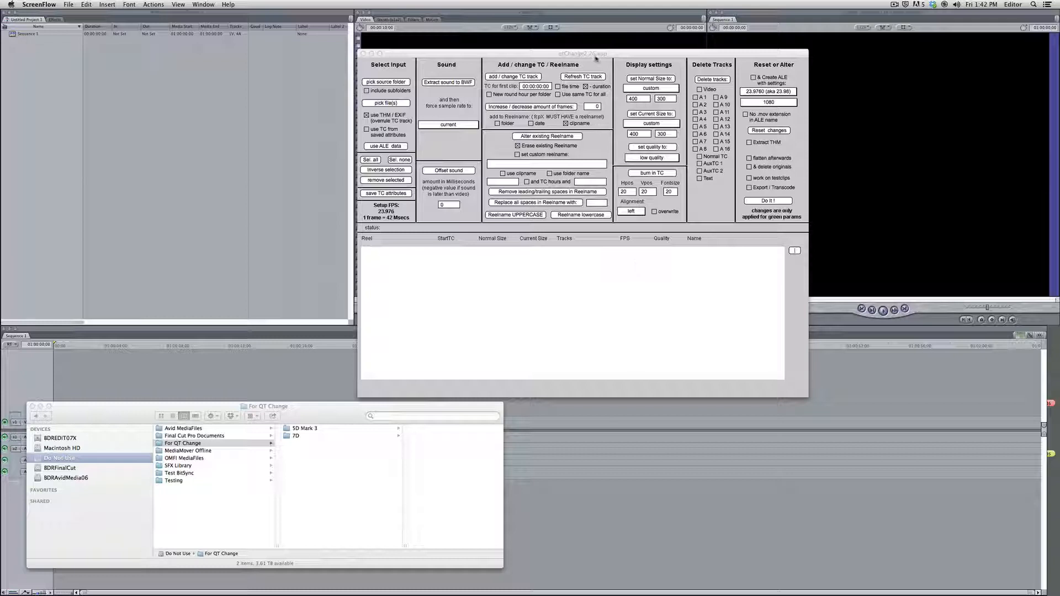
{"action": "left_click", "coordinate": [599, 54]}
{"action": "mouse_move", "coordinate": [608, 54]}
{"action": "left_mouse_down"}
{"action": "mouse_move", "coordinate": [620, 60]}
{"action": "mouse_move", "coordinate": [610, 31]}
{"action": "mouse_move", "coordinate": [608, 50]}
{"action": "left_mouse_up"}
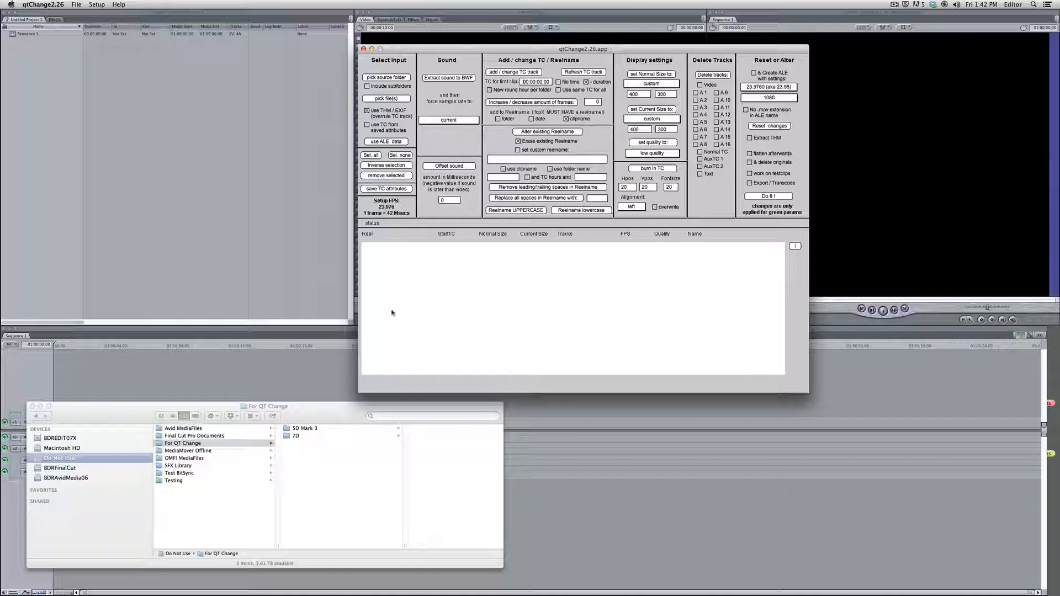
Import IMG_2415.MOV from the 5D Mark 3 folder in Finder into the Final Cut Pro project.
{"action": "left_click", "coordinate": [305, 489]}
{"action": "left_click_drag", "start_coordinate": [324, 406], "coordinate": [325, 401]}
{"action": "left_click", "coordinate": [330, 422]}
{"action": "left_click_drag", "start_coordinate": [418, 423], "coordinate": [52, 160]}
{"action": "left_click", "coordinate": [60, 138]}
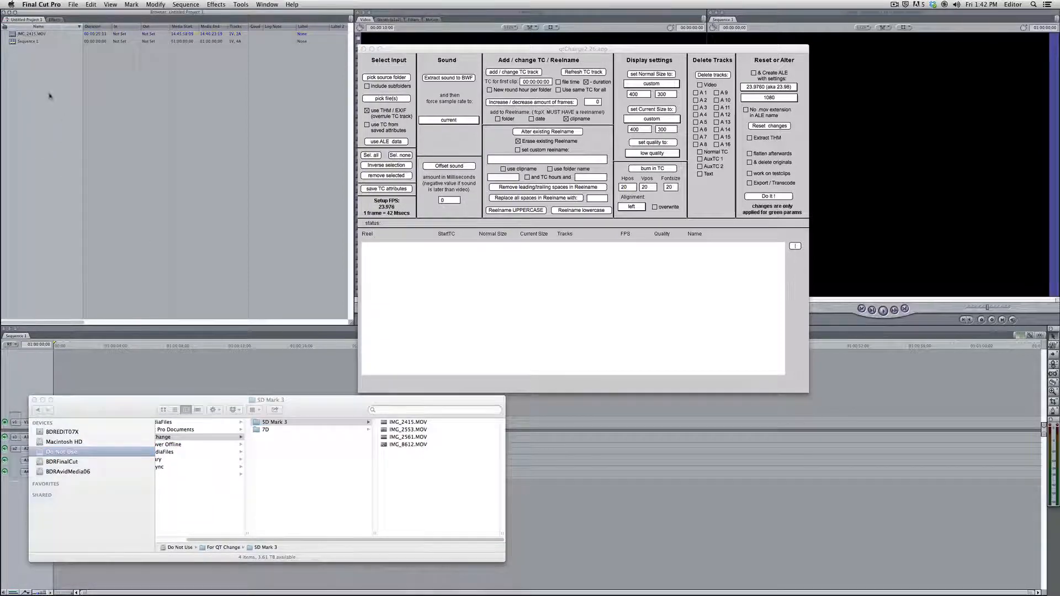
Open IMG_2415.MOV for viewing and examine its timing and logging properties for timecode and reel, without saving the project.
{"action": "left_click", "coordinate": [15, 36]}
{"action": "double_click", "coordinate": [16, 36]}
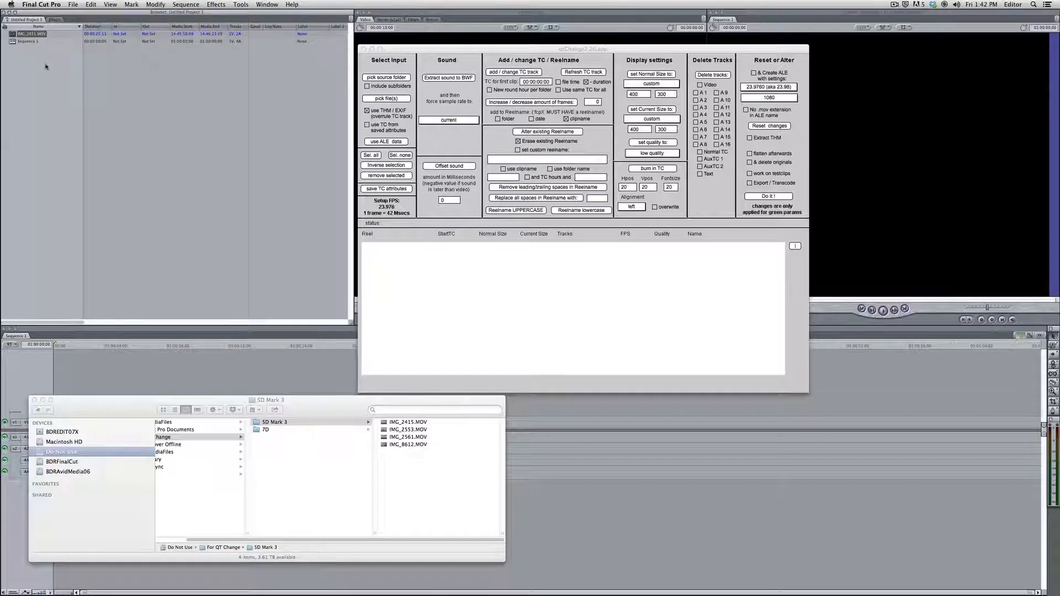
{"action": "left_click", "coordinate": [38, 34]}
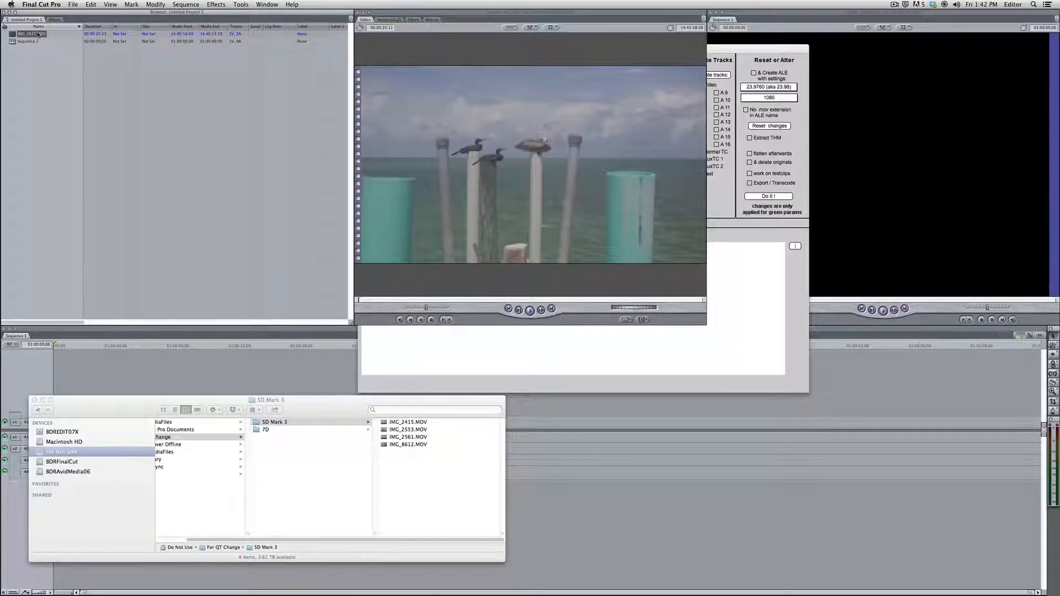
{"action": "key", "text": "super+9"}
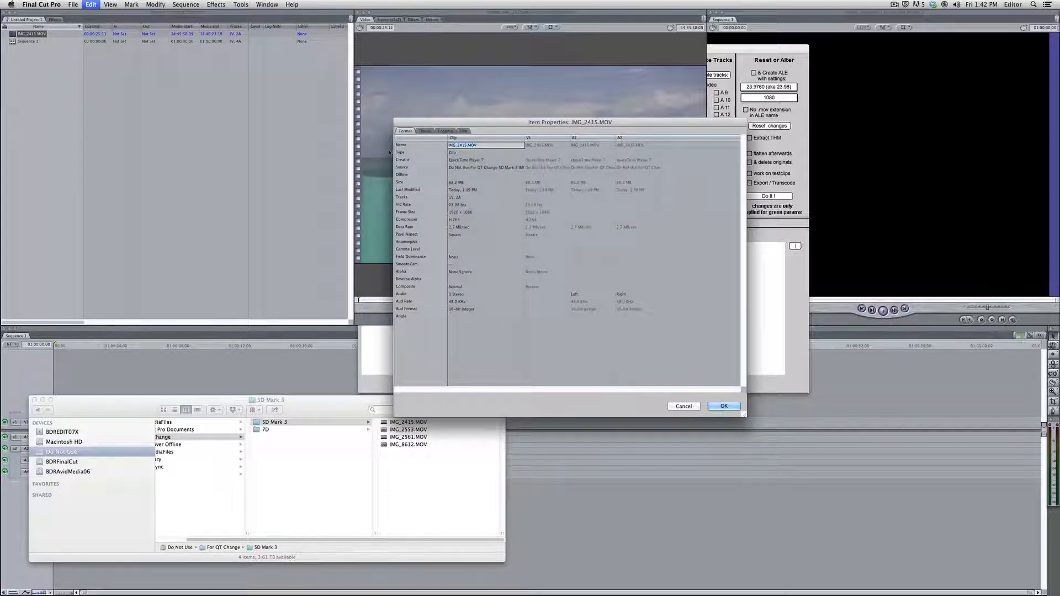
{"action": "left_click", "coordinate": [425, 131]}
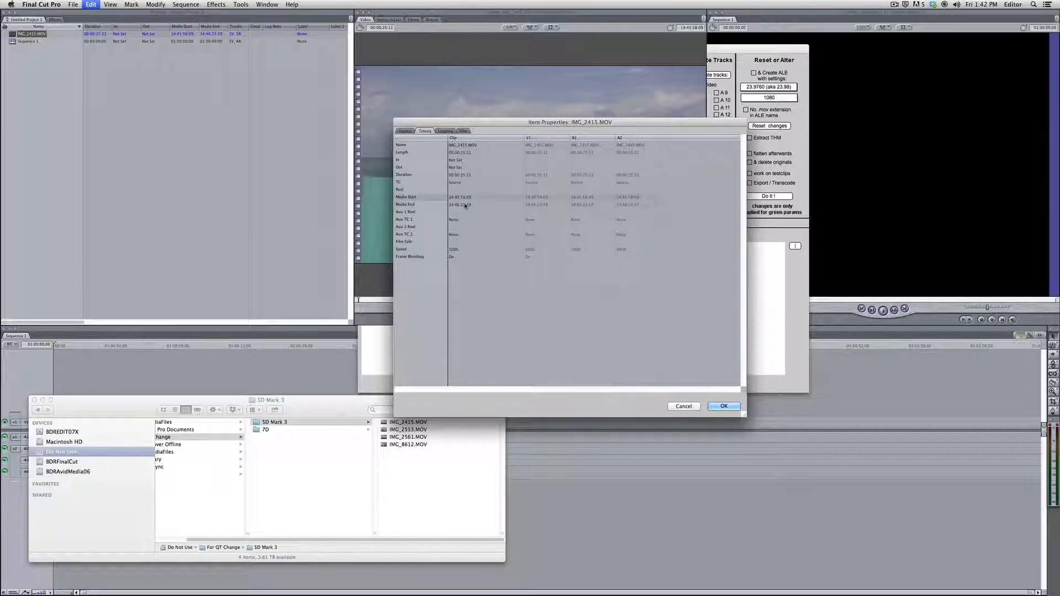
{"action": "left_click", "coordinate": [443, 131]}
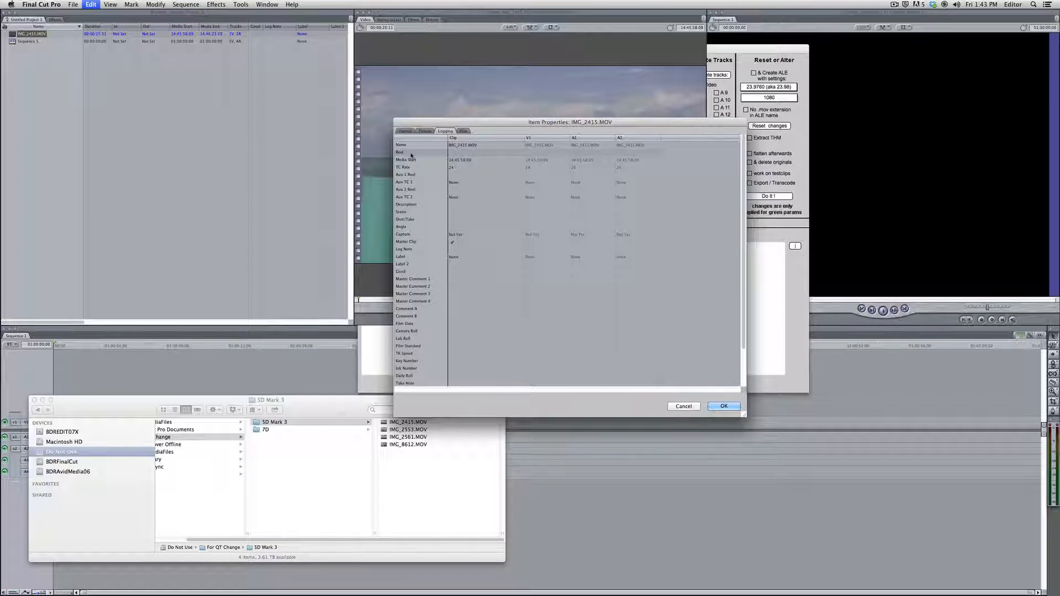
{"action": "left_click", "coordinate": [424, 131]}
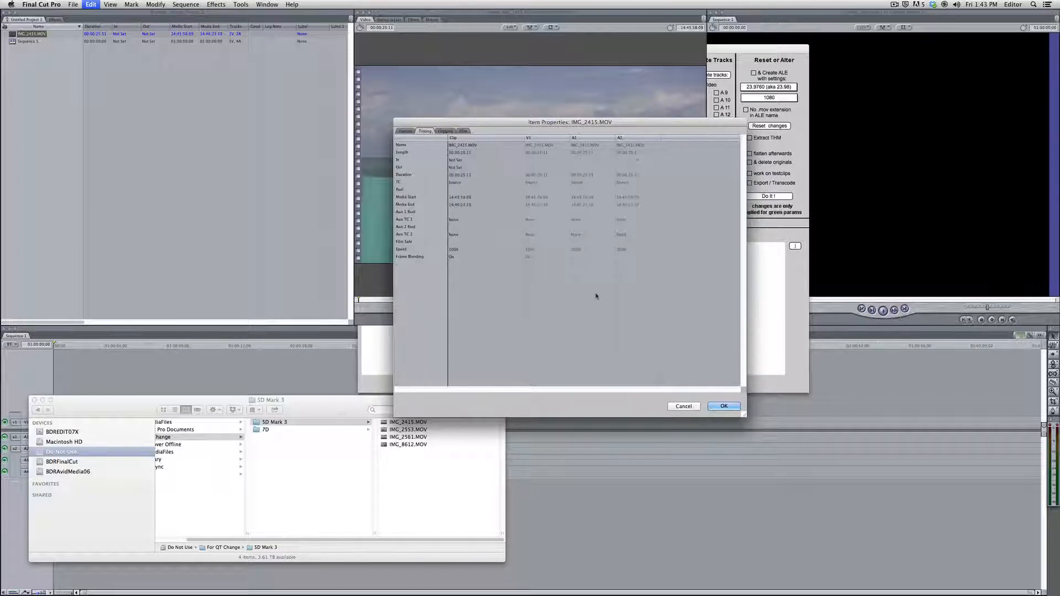
{"action": "left_click", "coordinate": [686, 407]}
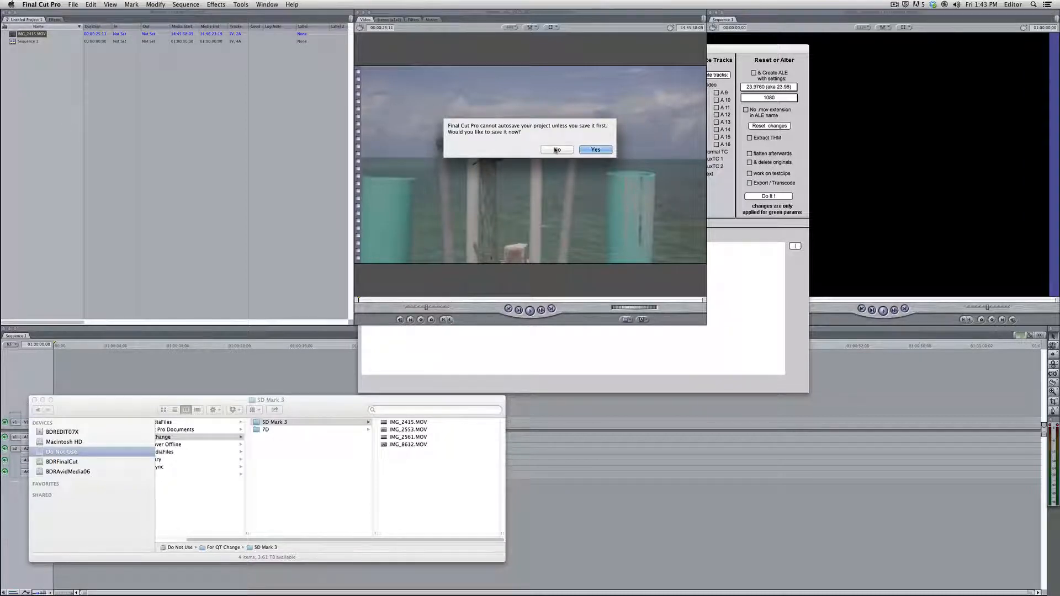
{"action": "left_click", "coordinate": [556, 150]}
{"action": "left_click", "coordinate": [65, 115]}
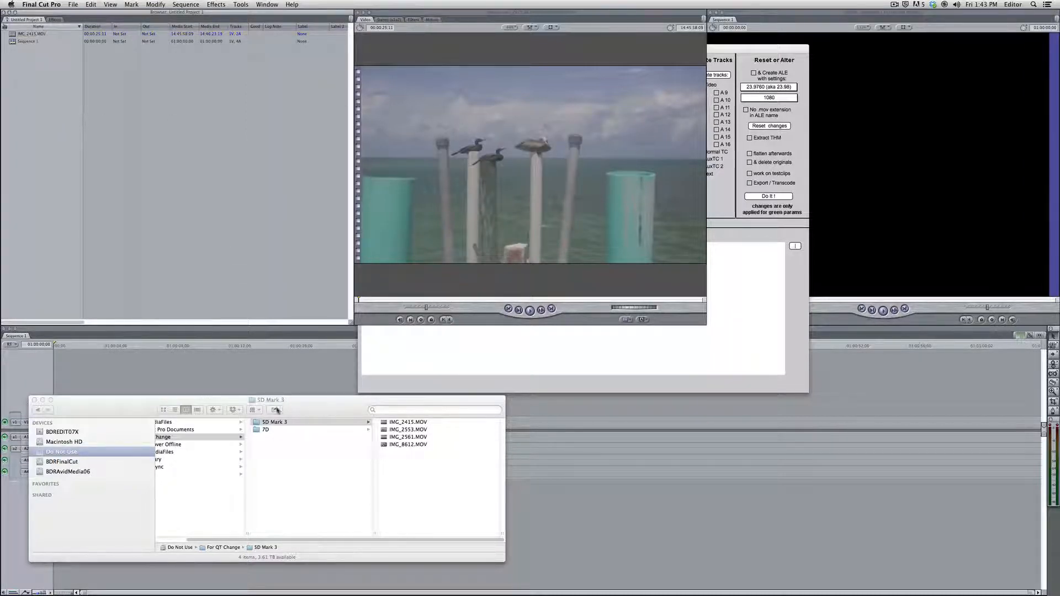
Import MVI_8432.MOV from the 7D folder in Finder into the Final Cut Pro project.
{"action": "left_click", "coordinate": [312, 431]}
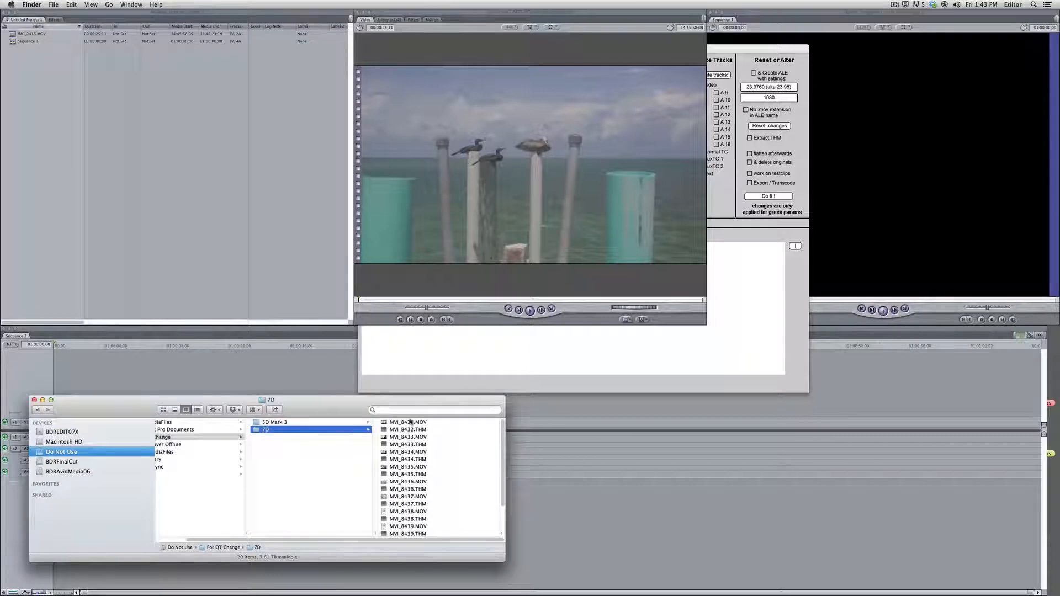
{"action": "left_click_drag", "start_coordinate": [409, 423], "coordinate": [71, 170]}
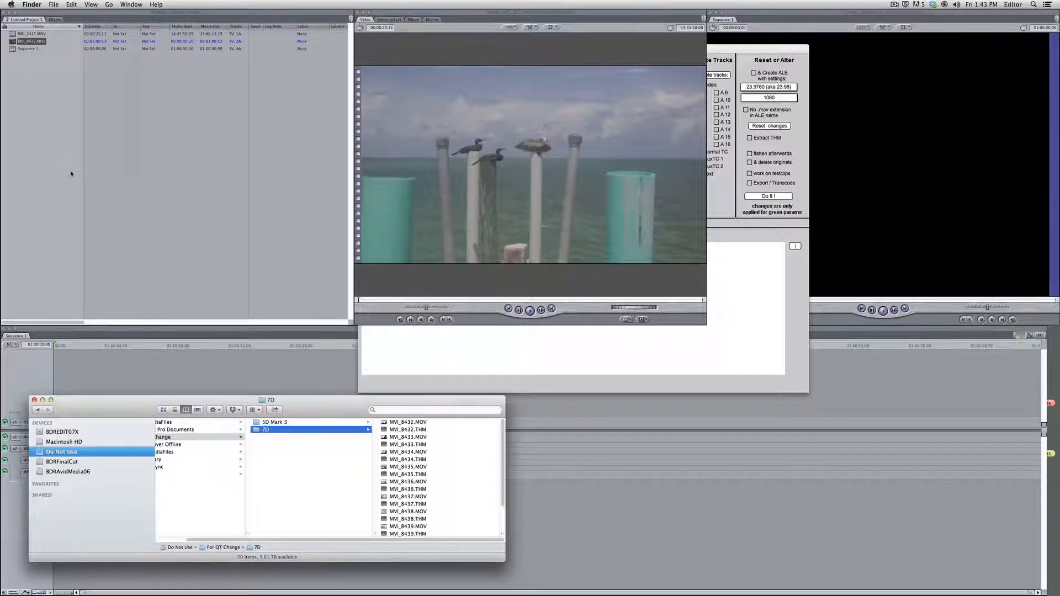
{"action": "left_click", "coordinate": [53, 123]}
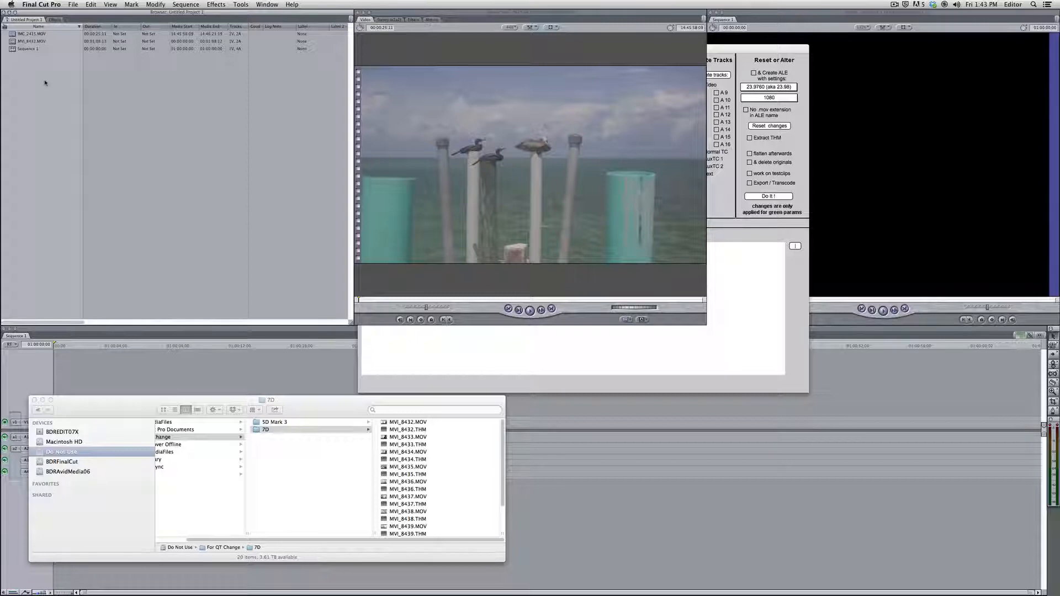
Examine the logging and timing properties of MVI_8432.MOV for its media start timecode and reel, leaving them unedited.
{"action": "left_click", "coordinate": [34, 43]}
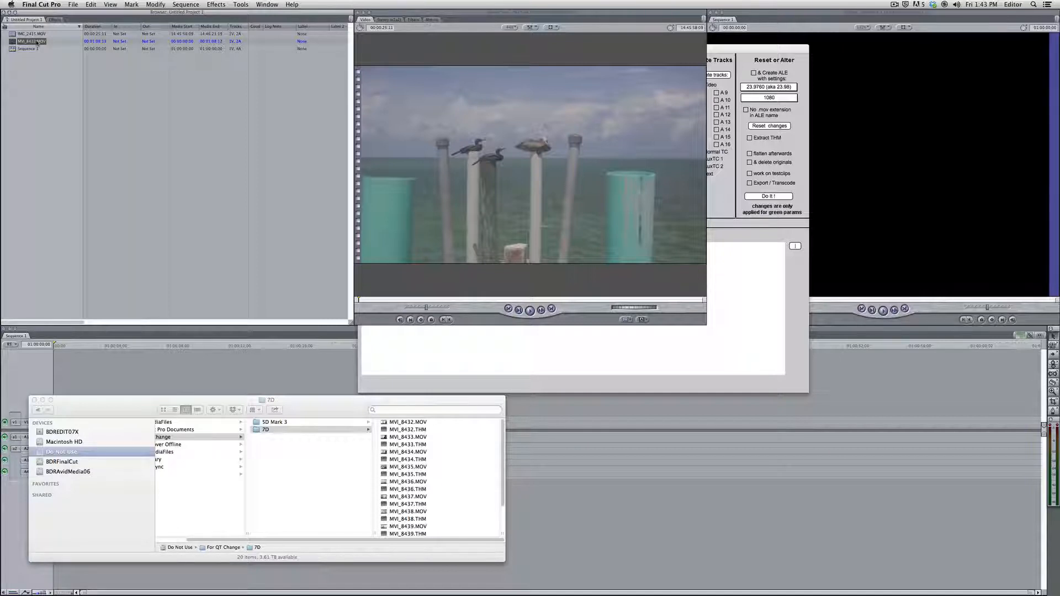
{"action": "key", "text": "super+9"}
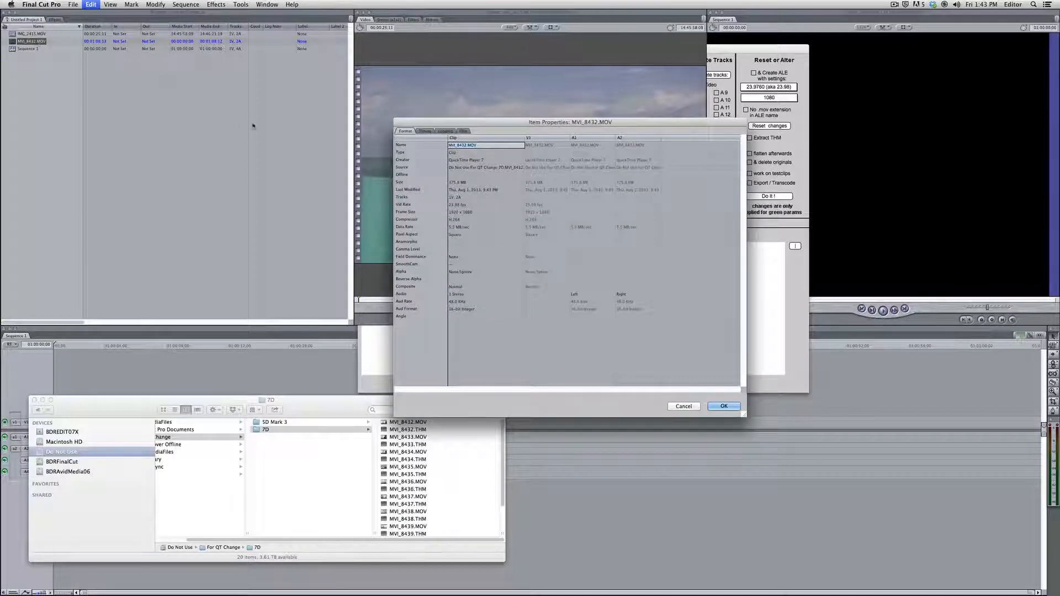
{"action": "left_click", "coordinate": [445, 132]}
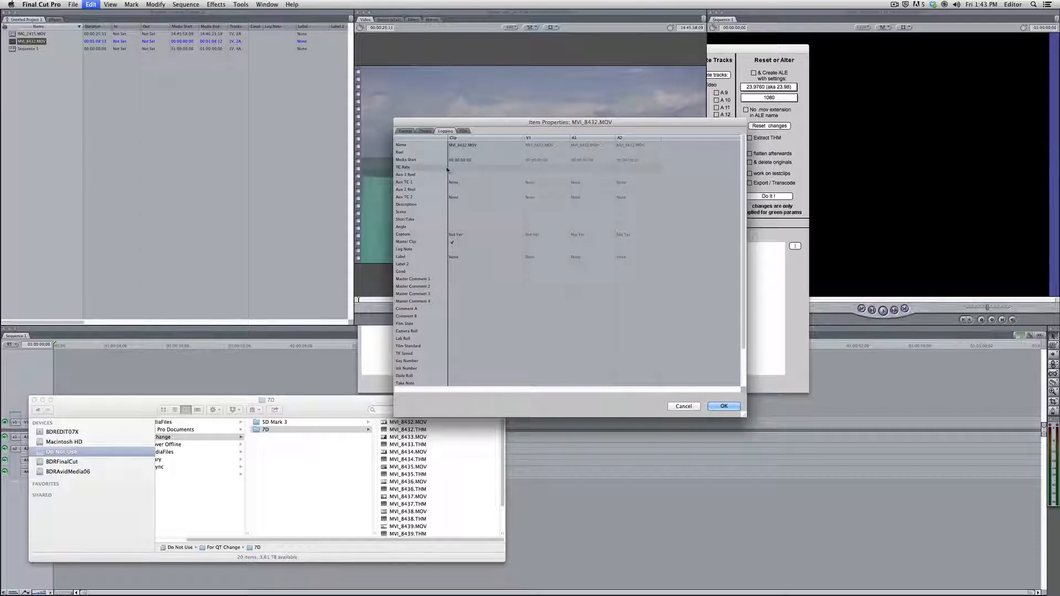
{"action": "left_click", "coordinate": [426, 131]}
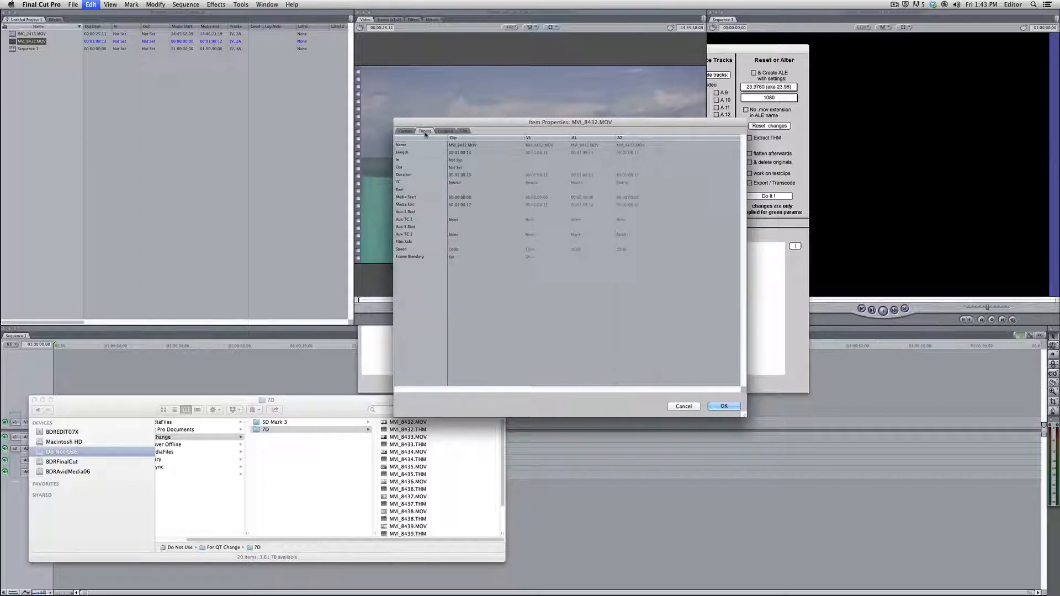
{"action": "left_click", "coordinate": [467, 197]}
{"action": "left_click", "coordinate": [687, 406]}
{"action": "left_click", "coordinate": [697, 391]}
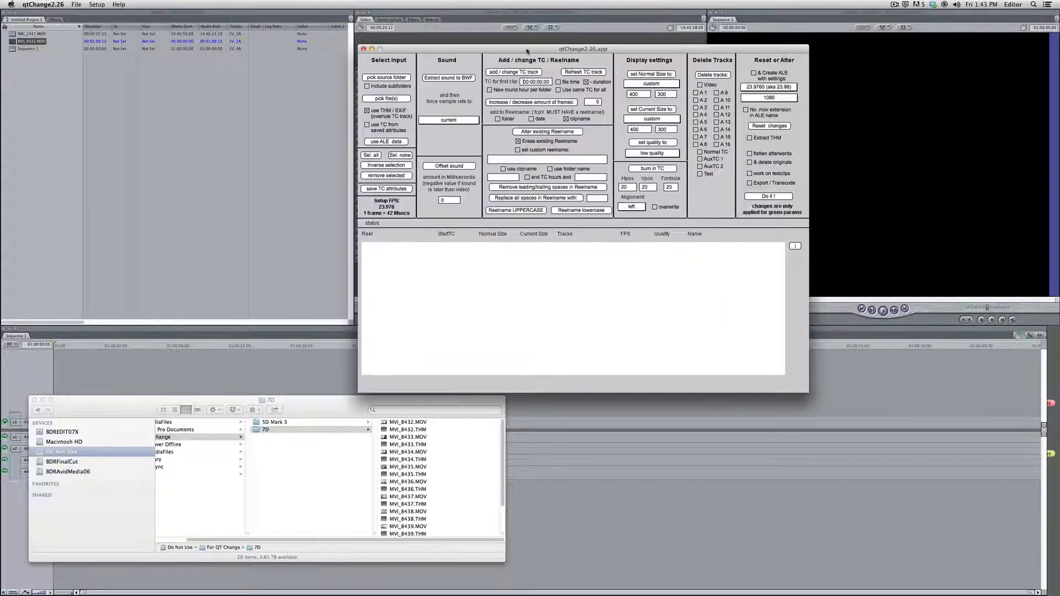
{"action": "left_click_drag", "start_coordinate": [571, 52], "coordinate": [570, 49]}
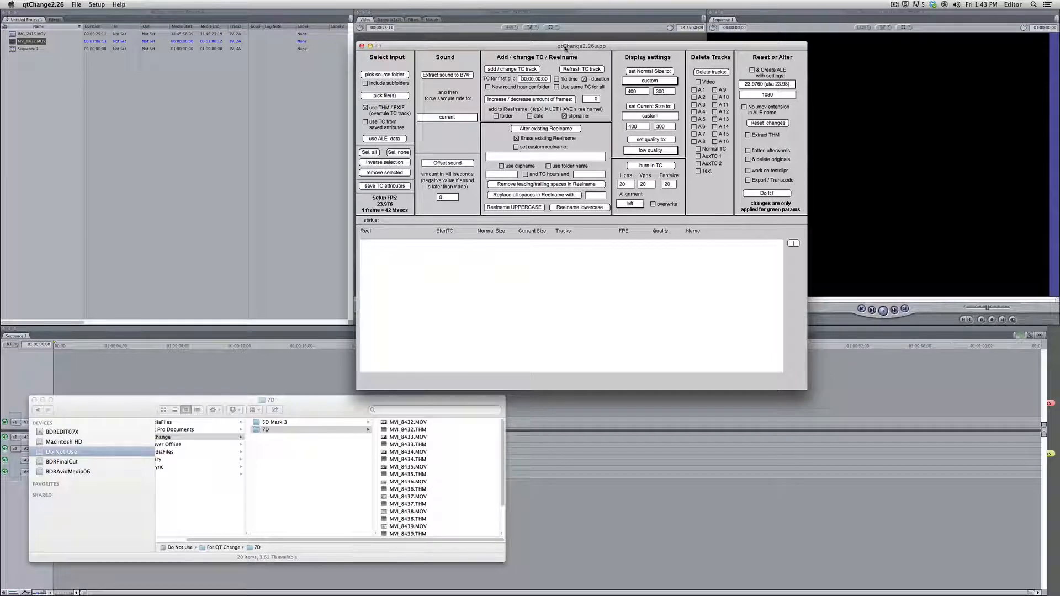
Delete IMG_2415.MOV and MVI_8432.MOV from the Final Cut Pro project.
{"action": "left_click", "coordinate": [45, 70]}
{"action": "left_click", "coordinate": [40, 36]}
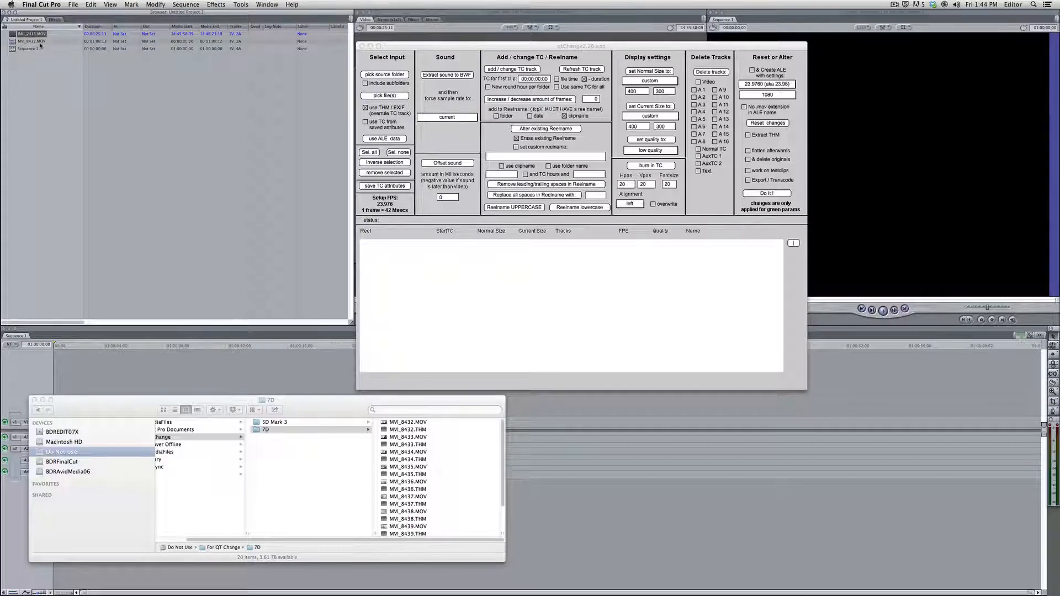
{"action": "left_click", "coordinate": [42, 41], "text": "shift"}
{"action": "key", "text": "Delete"}
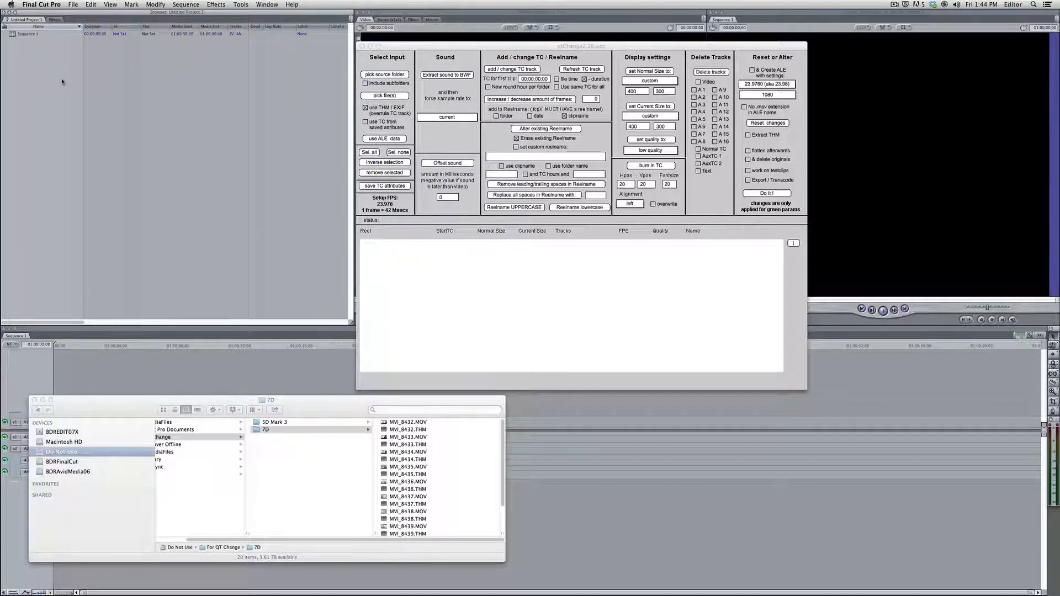
Switch to Finder and show the contents of the 5D Mark 3 folder inside For QT Change.
{"action": "left_click", "coordinate": [339, 430]}
{"action": "scroll", "coordinate": [319, 493], "scroll_direction": "left", "scroll_amount": 3}
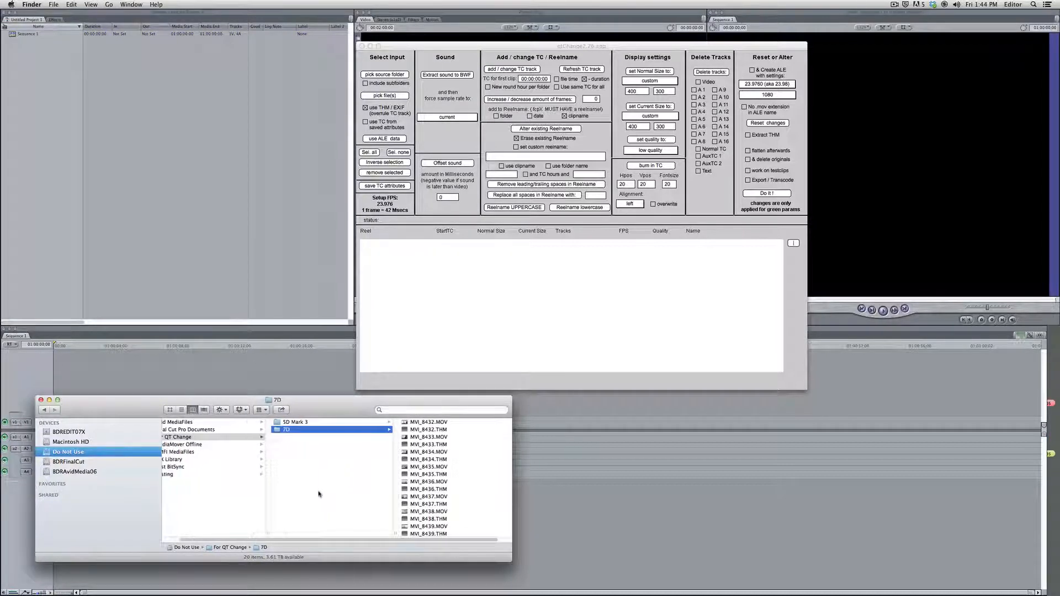
{"action": "left_click_drag", "start_coordinate": [326, 410], "coordinate": [327, 408]}
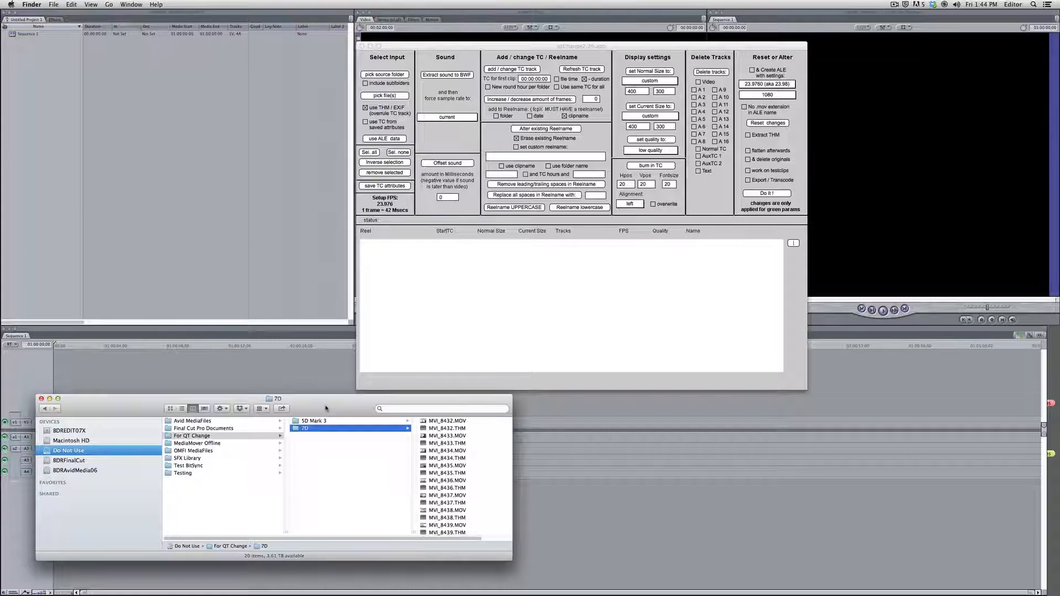
{"action": "left_click_drag", "start_coordinate": [326, 408], "coordinate": [331, 407]}
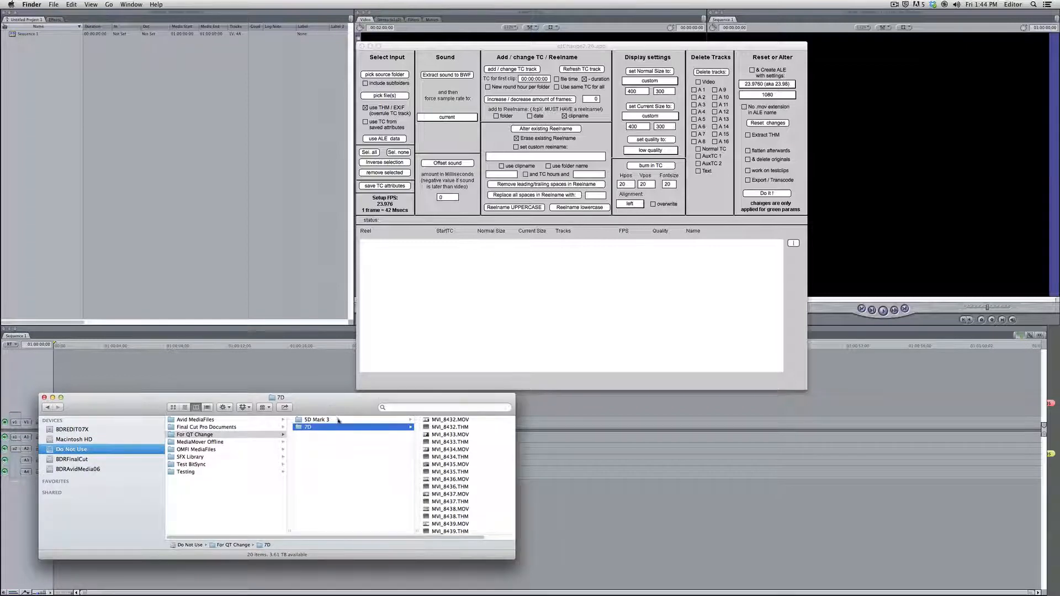
{"action": "left_click", "coordinate": [340, 420]}
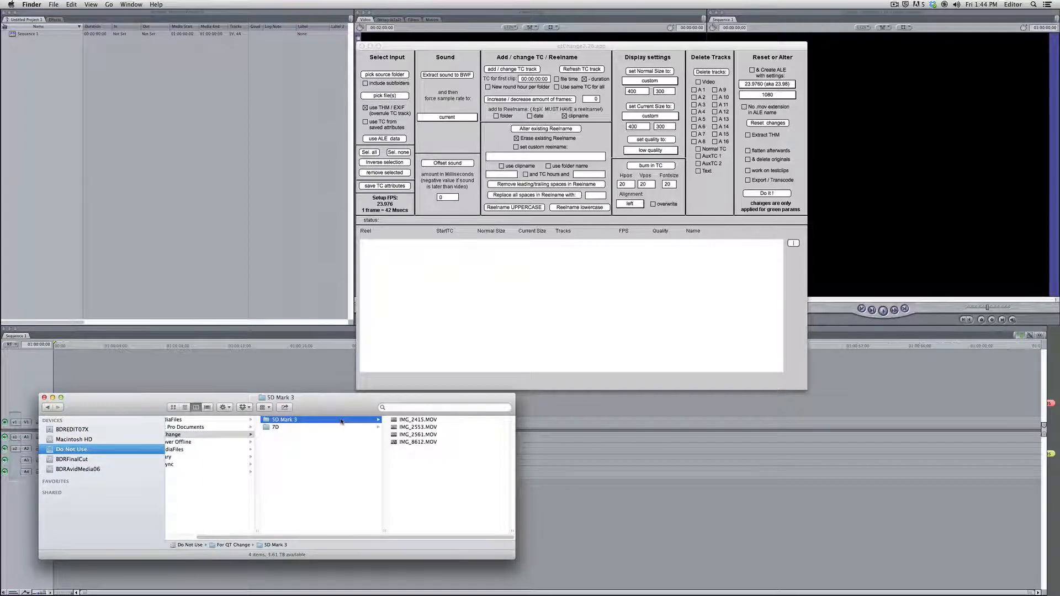
Switch to qtChange and choose 23.976 aka FCP 23.98 as the setup frame rate.
{"action": "left_click", "coordinate": [480, 337]}
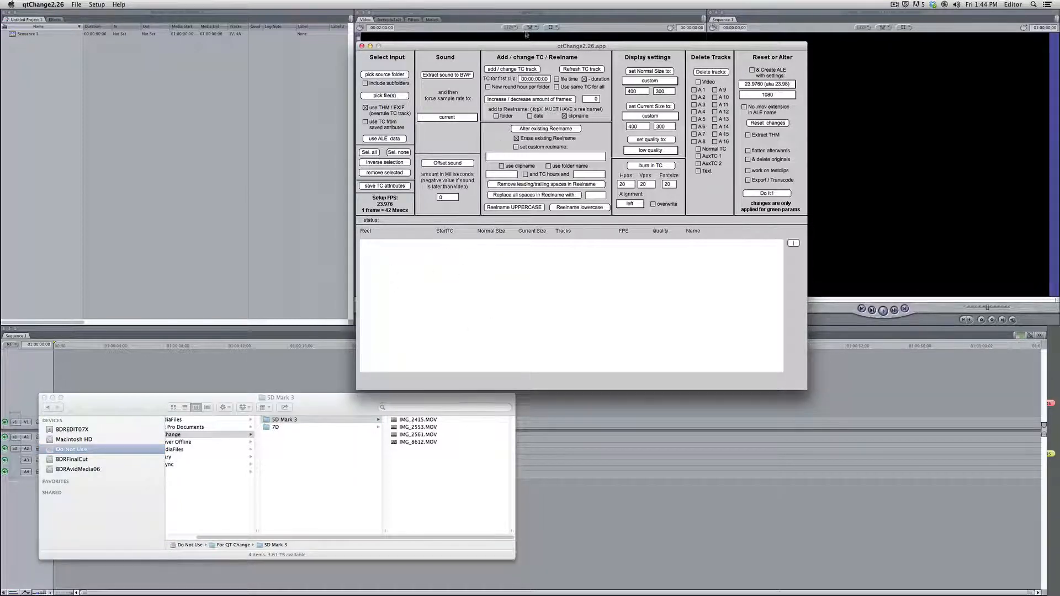
{"action": "left_click_drag", "start_coordinate": [528, 48], "coordinate": [525, 46]}
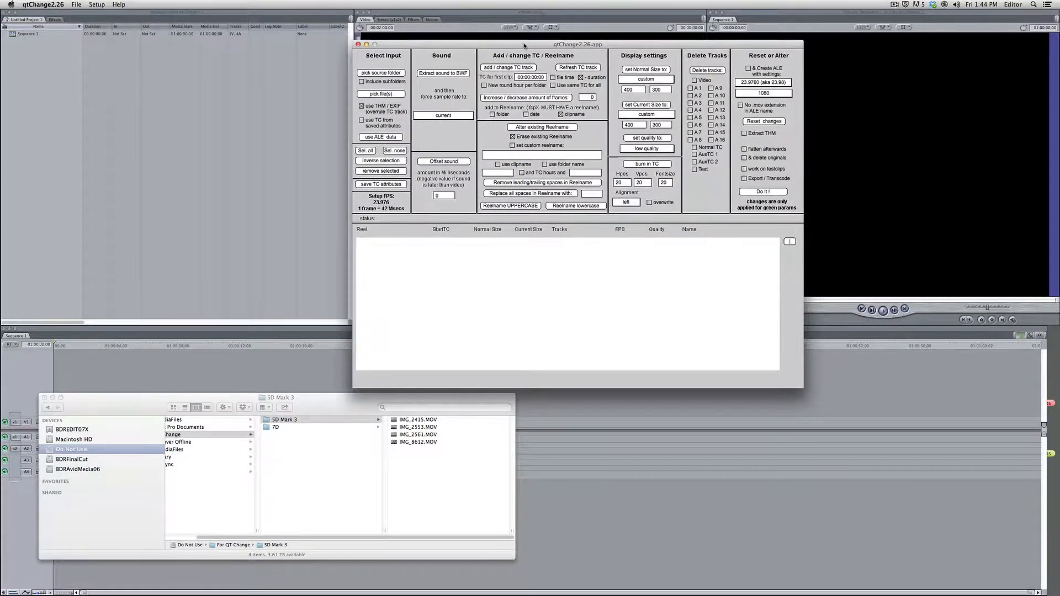
{"action": "left_click", "coordinate": [97, 4]}
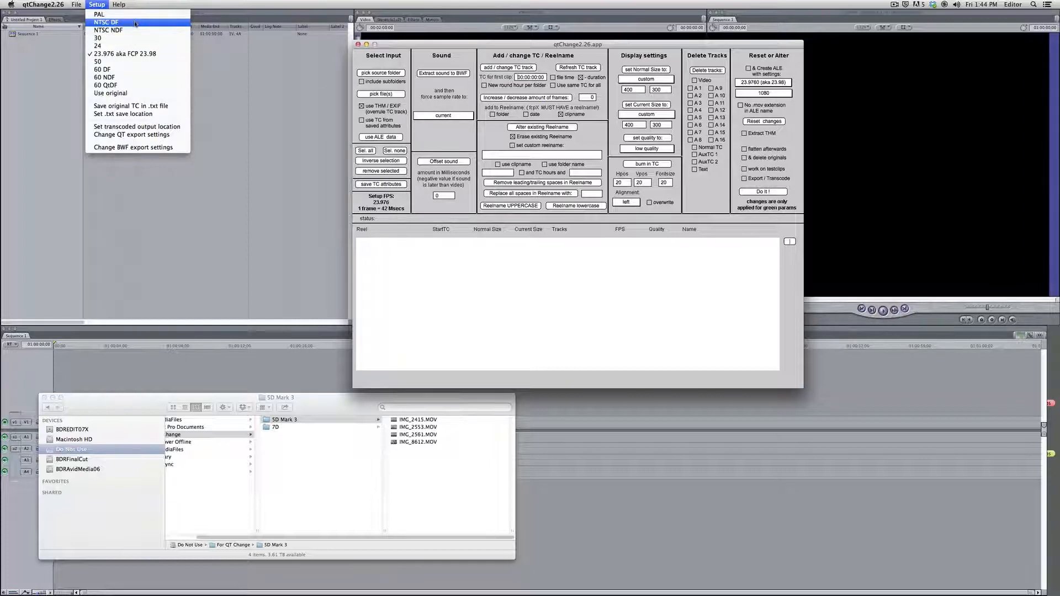
{"action": "left_click", "coordinate": [140, 55]}
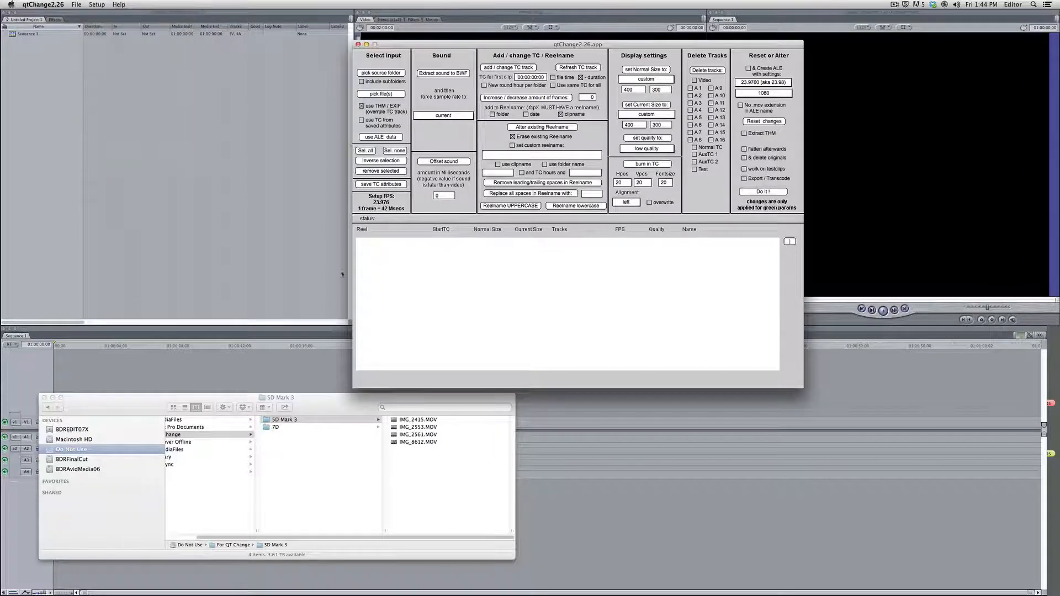
Load all four MOV clips from Finder's 5D Mark 3 folder into the qtChange clip list.
{"action": "left_click", "coordinate": [381, 398]}
{"action": "left_click_drag", "start_coordinate": [435, 470], "coordinate": [483, 301]}
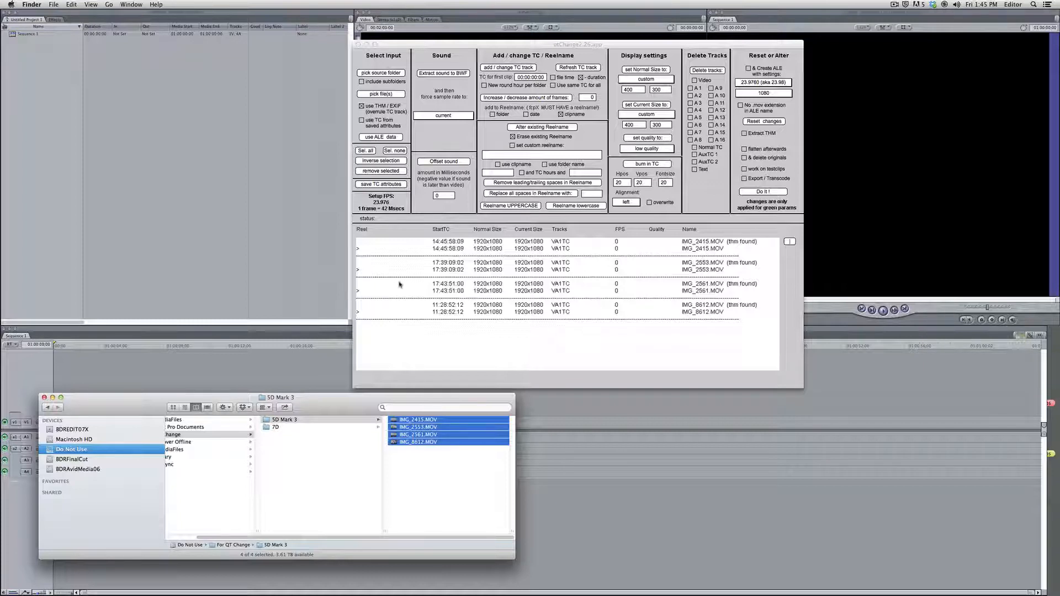
Inspect the thumbnail file MVI_8432.THM in the 7D folder and compare it with IMG_2415.MOV in the 5D Mark 3 folder.
{"action": "left_click", "coordinate": [319, 428]}
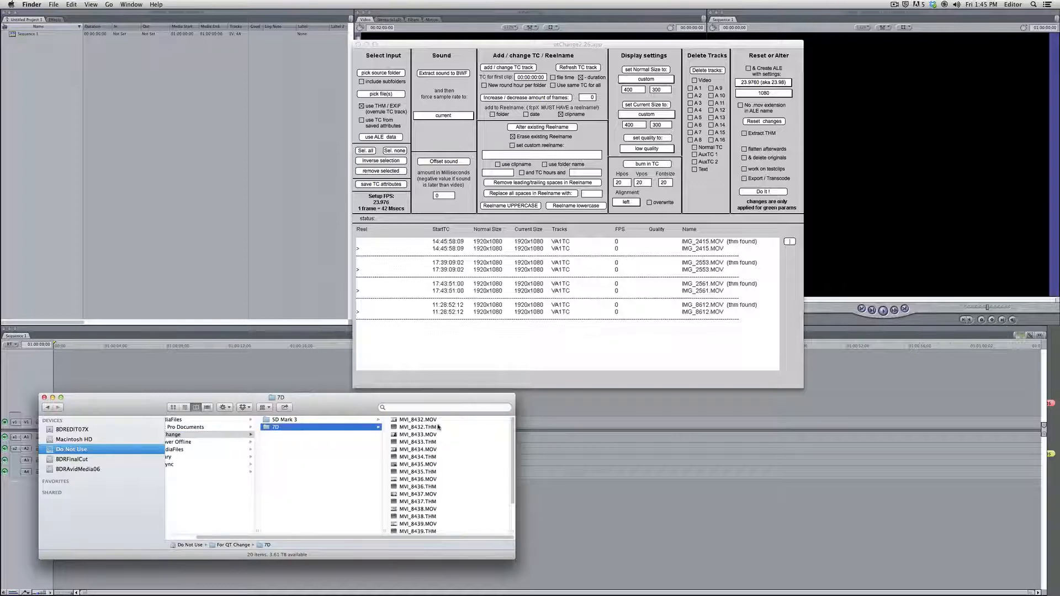
{"action": "left_click", "coordinate": [438, 428]}
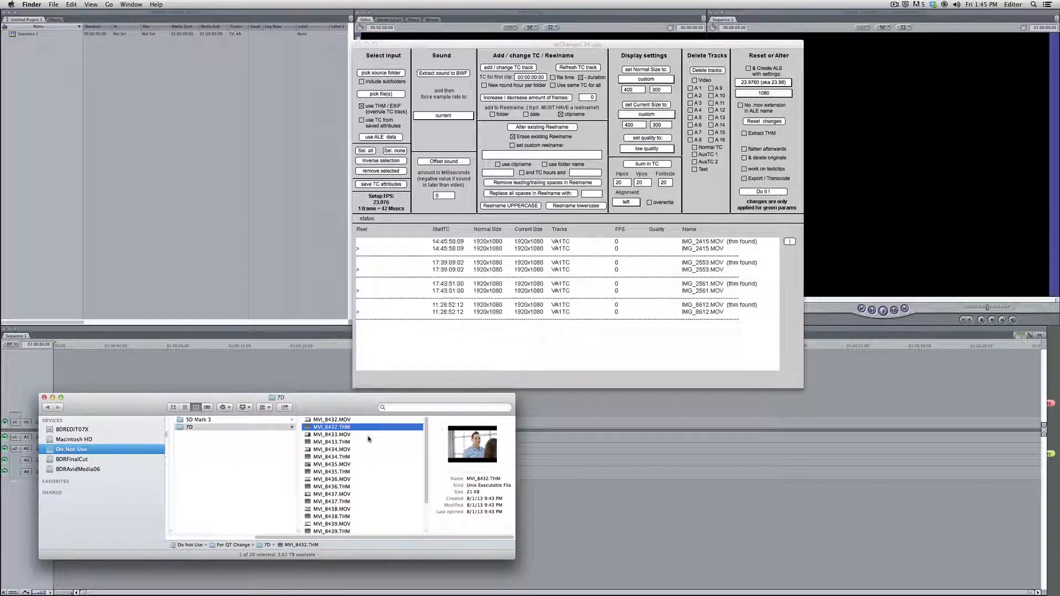
{"action": "left_click", "coordinate": [228, 420]}
{"action": "key", "text": "Right"}
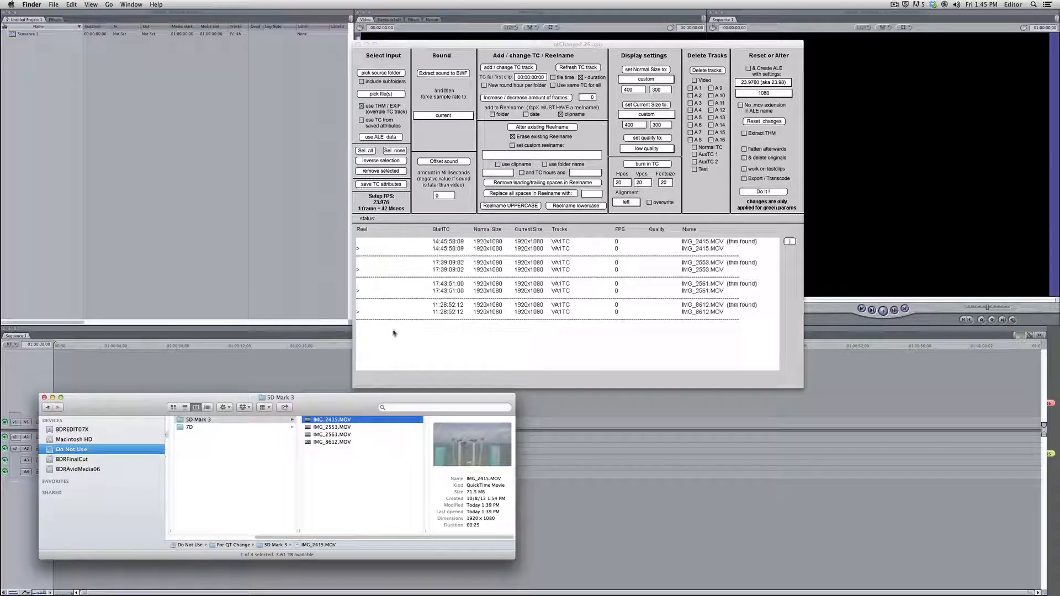
In qtChange, alter the existing reel names of the loaded clips to use their clip names.
{"action": "left_click", "coordinate": [440, 135]}
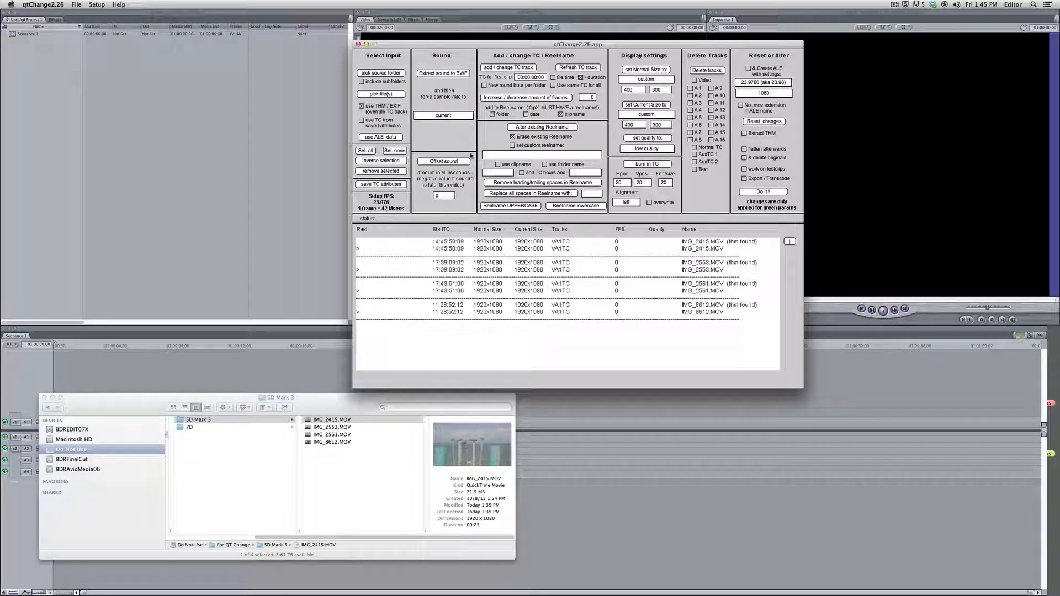
{"action": "left_click", "coordinate": [541, 128]}
{"action": "left_click", "coordinate": [498, 165]}
{"action": "left_click", "coordinate": [558, 128]}
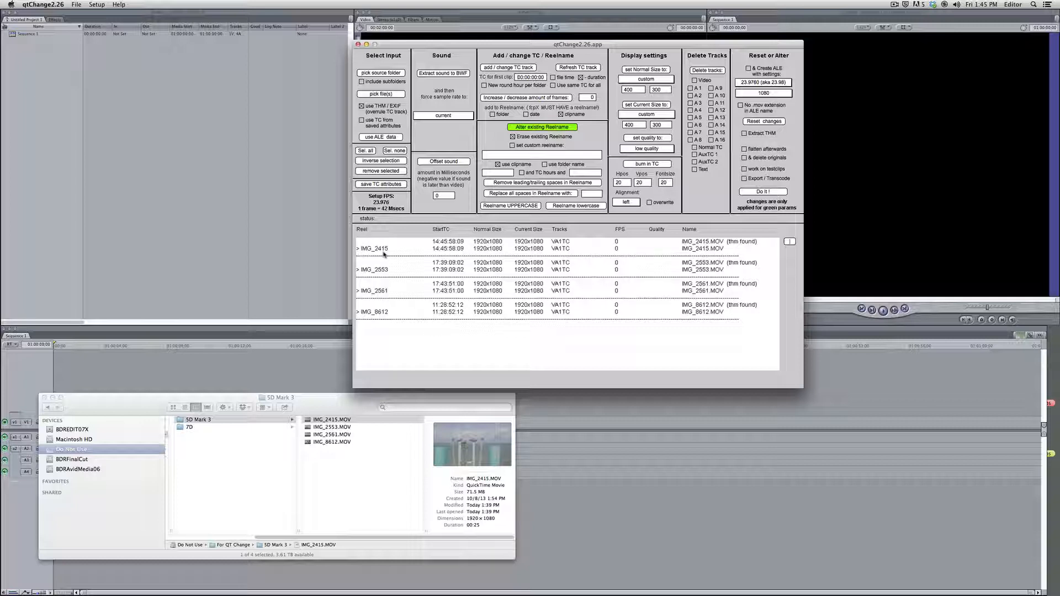
Apply the pending reel name changes to the four 5D Mark 3 clips and confirm altering the files.
{"action": "left_click", "coordinate": [768, 191]}
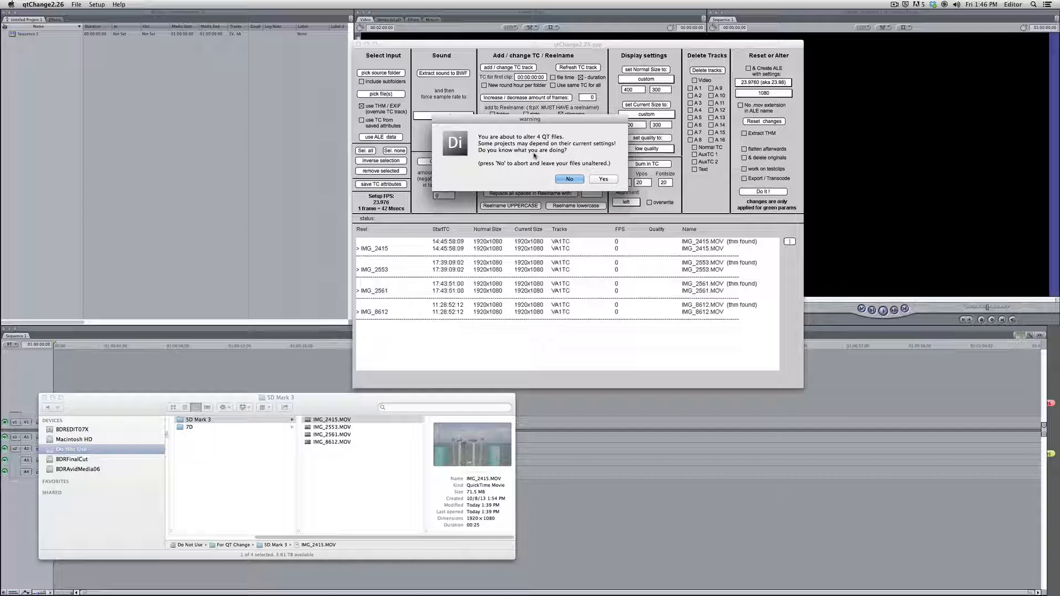
{"action": "left_click", "coordinate": [600, 178]}
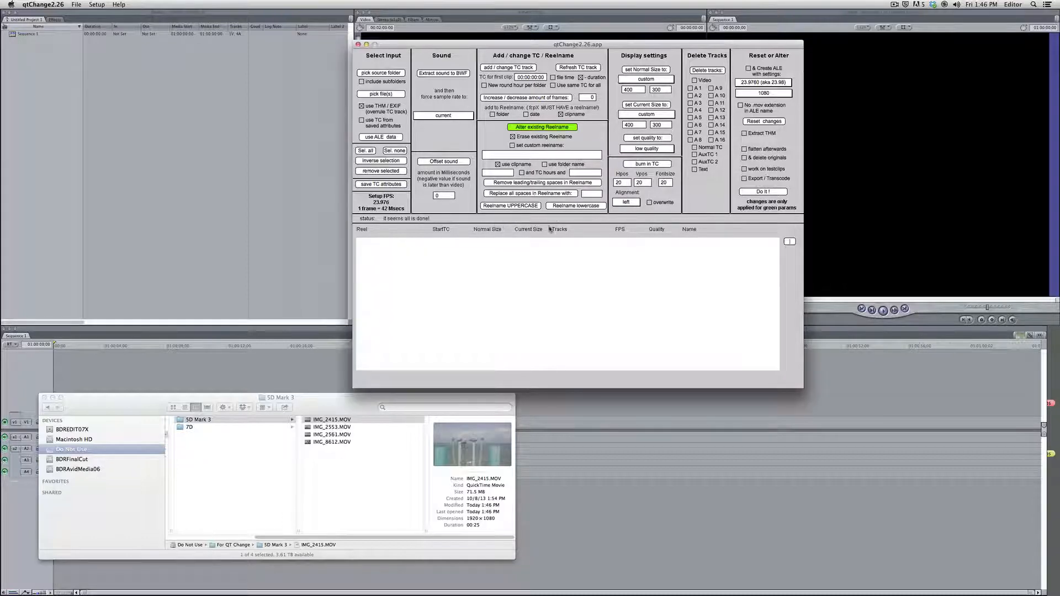
Import IMG_2553.MOV from Finder's 5D Mark 3 folder into the Final Cut Pro browser.
{"action": "left_click", "coordinate": [382, 475]}
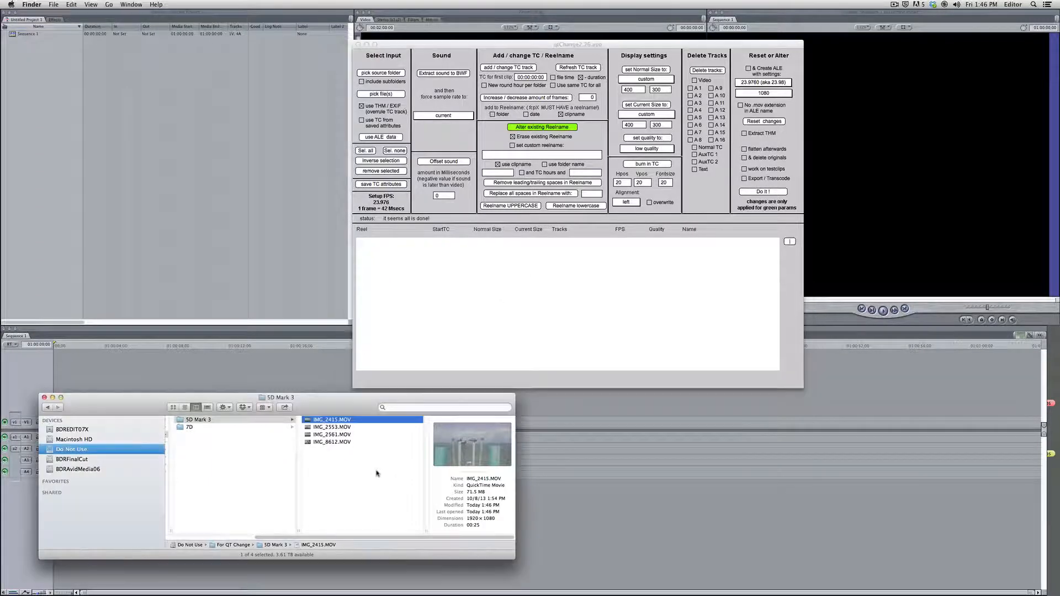
{"action": "left_click_drag", "start_coordinate": [314, 428], "coordinate": [71, 165]}
{"action": "left_click", "coordinate": [60, 115]}
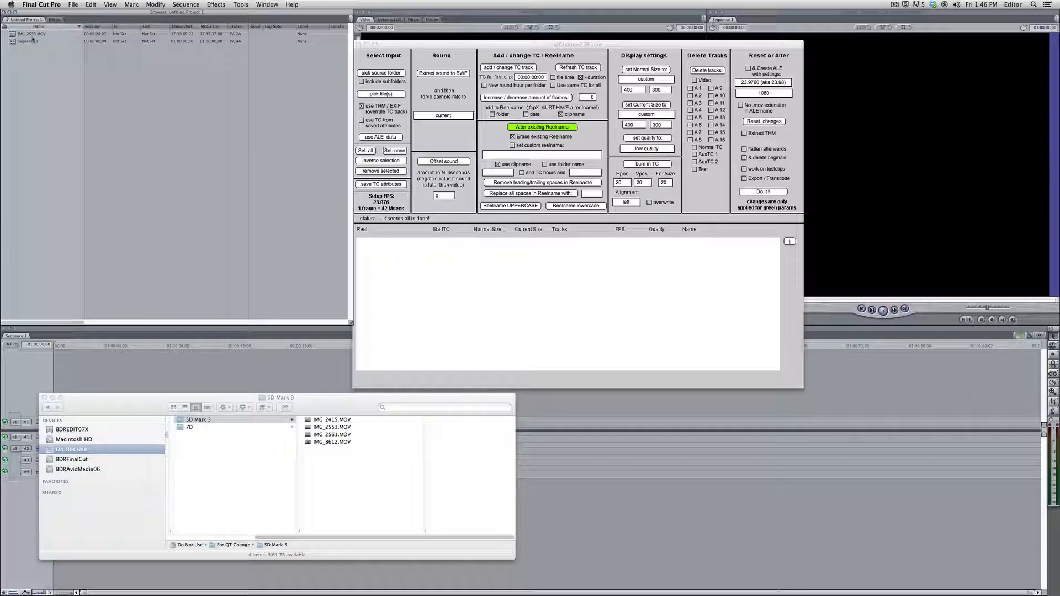
Check the reel name and media start and end timecodes in the item properties of IMG_2553.MOV, leaving them unchanged.
{"action": "left_click", "coordinate": [34, 35]}
{"action": "key", "text": "super+9"}
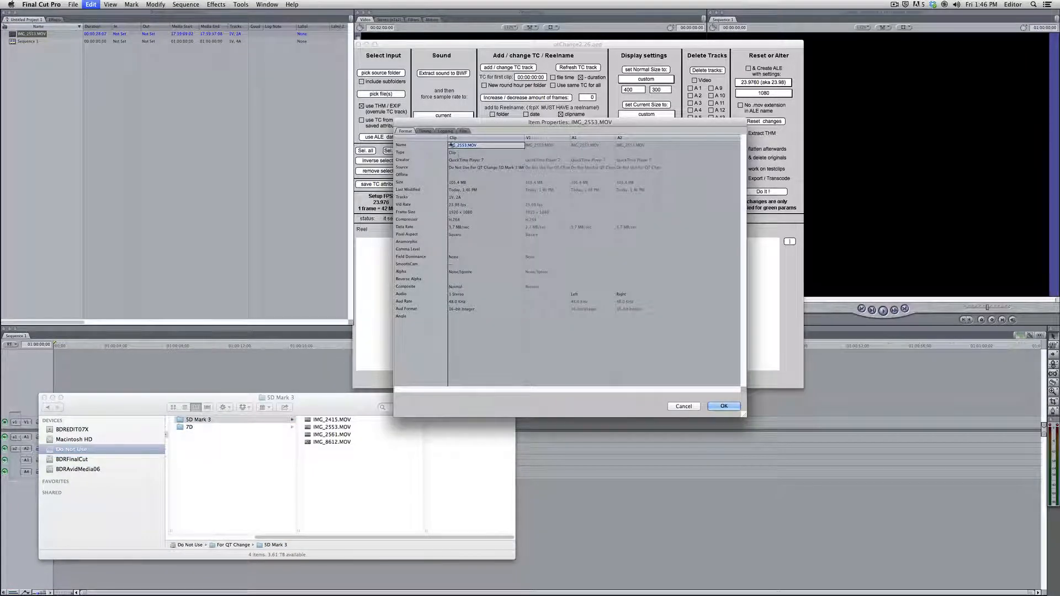
{"action": "left_click", "coordinate": [425, 131]}
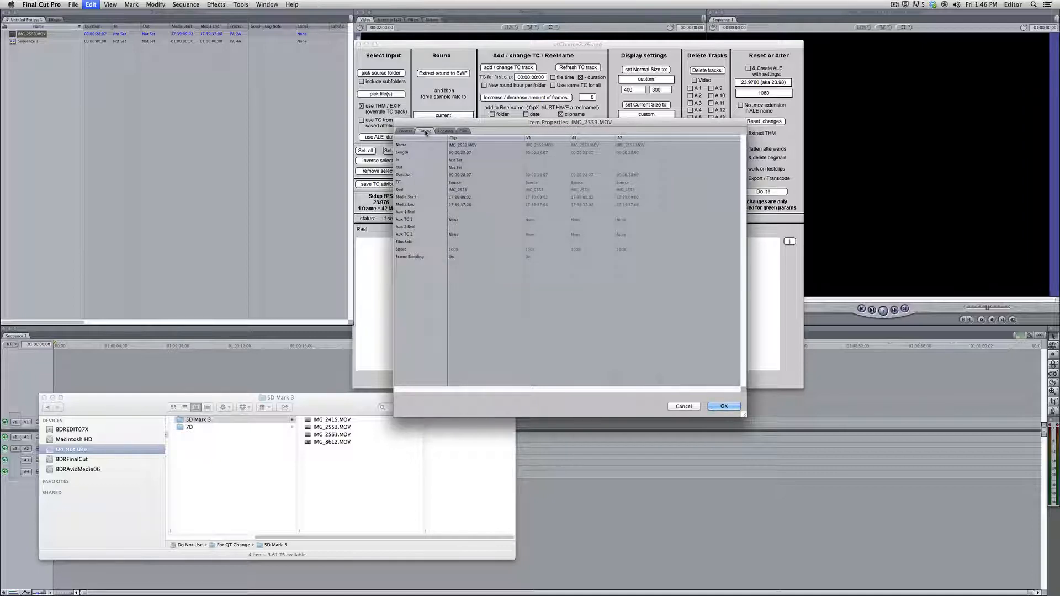
{"action": "left_click", "coordinate": [440, 132]}
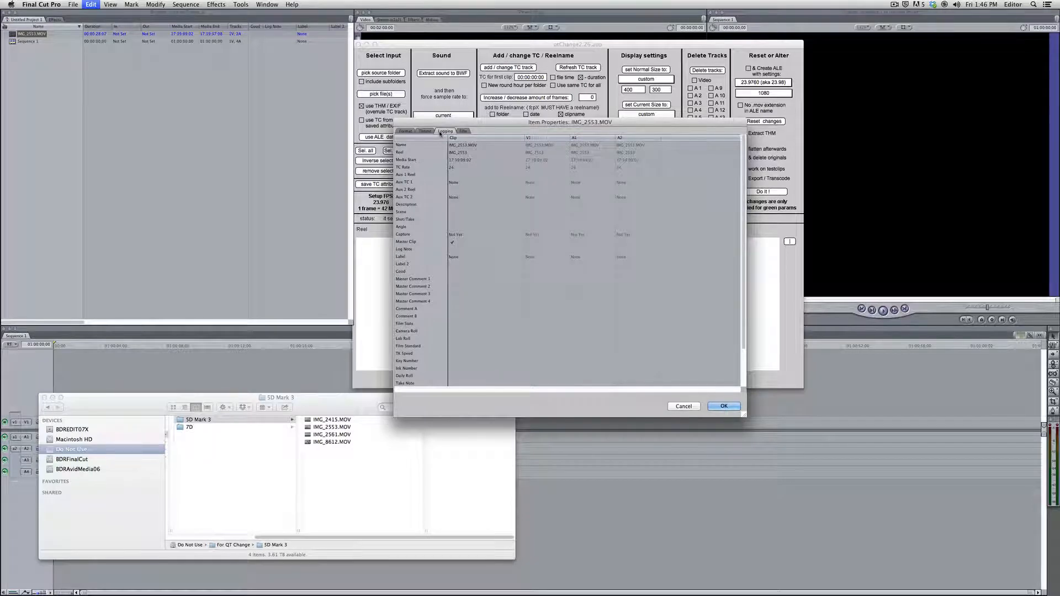
{"action": "left_click", "coordinate": [467, 157]}
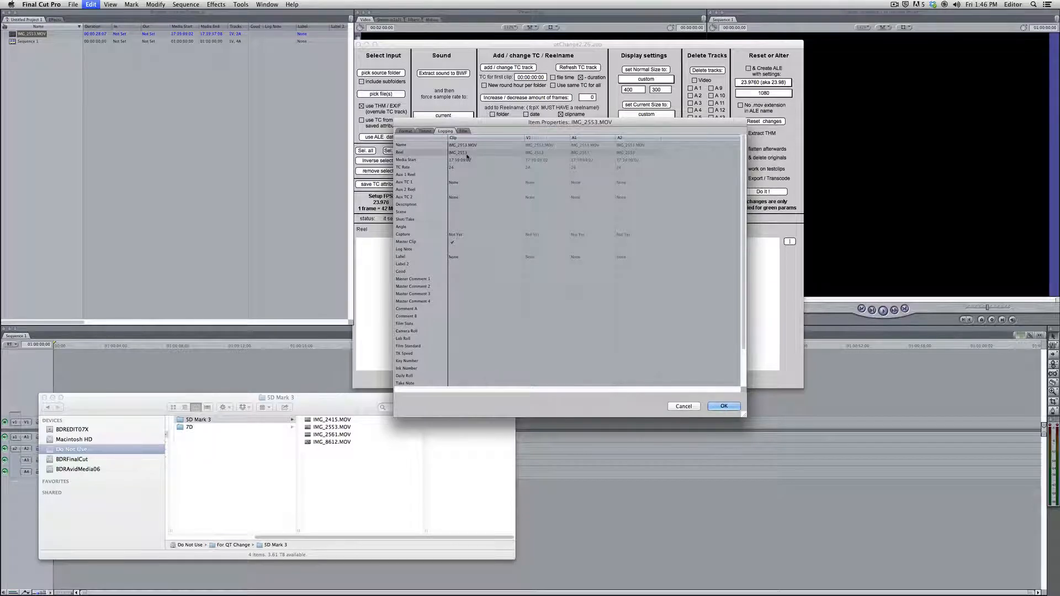
{"action": "left_click", "coordinate": [428, 134]}
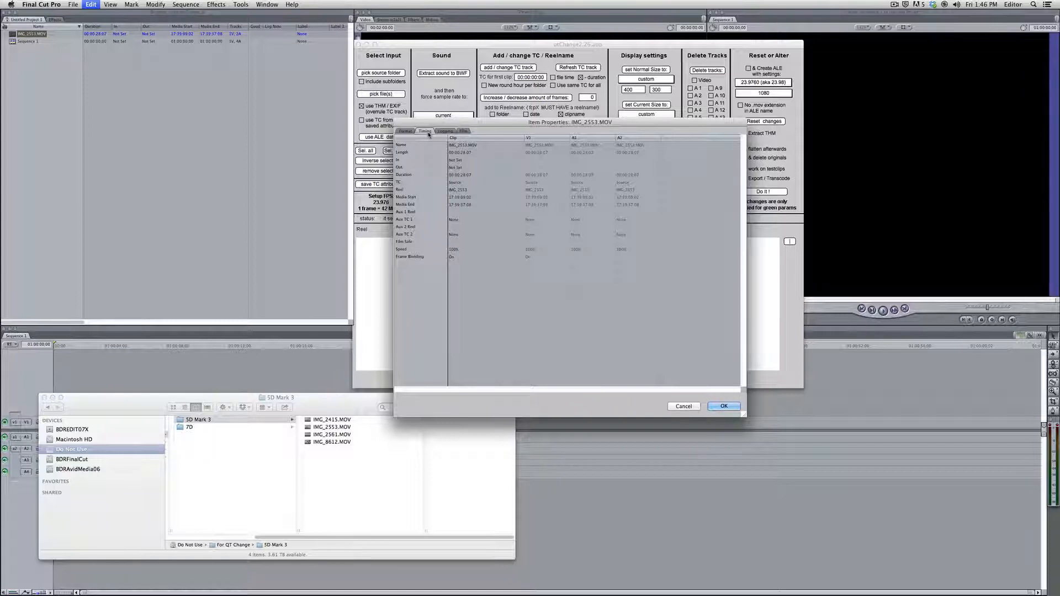
{"action": "left_click", "coordinate": [687, 407]}
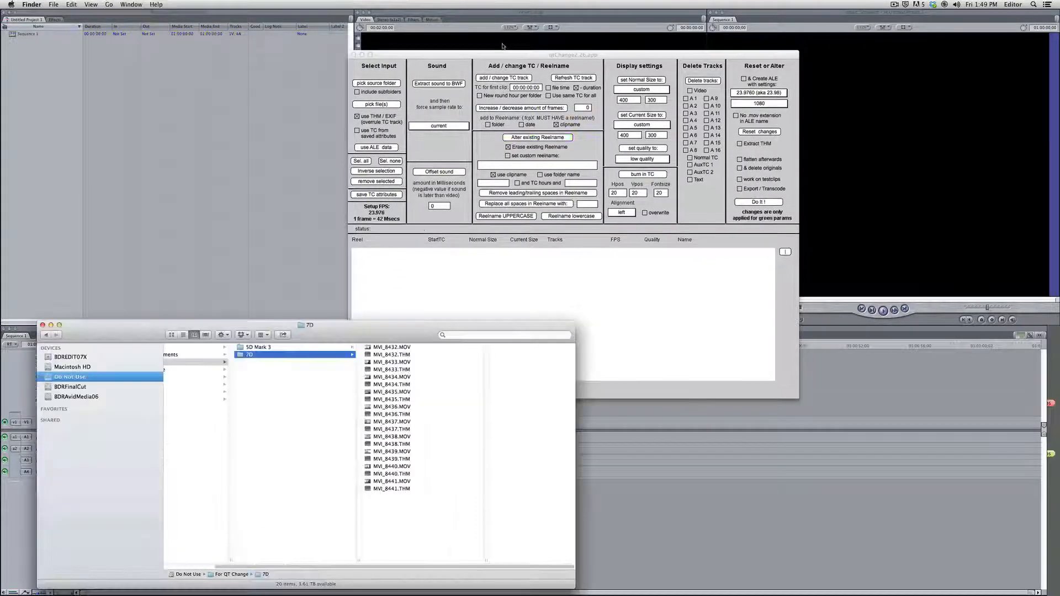
Load all the MOV and THM files from Finder's 7D folder into the qtChange clip list.
{"action": "left_click_drag", "start_coordinate": [501, 52], "coordinate": [521, 49]}
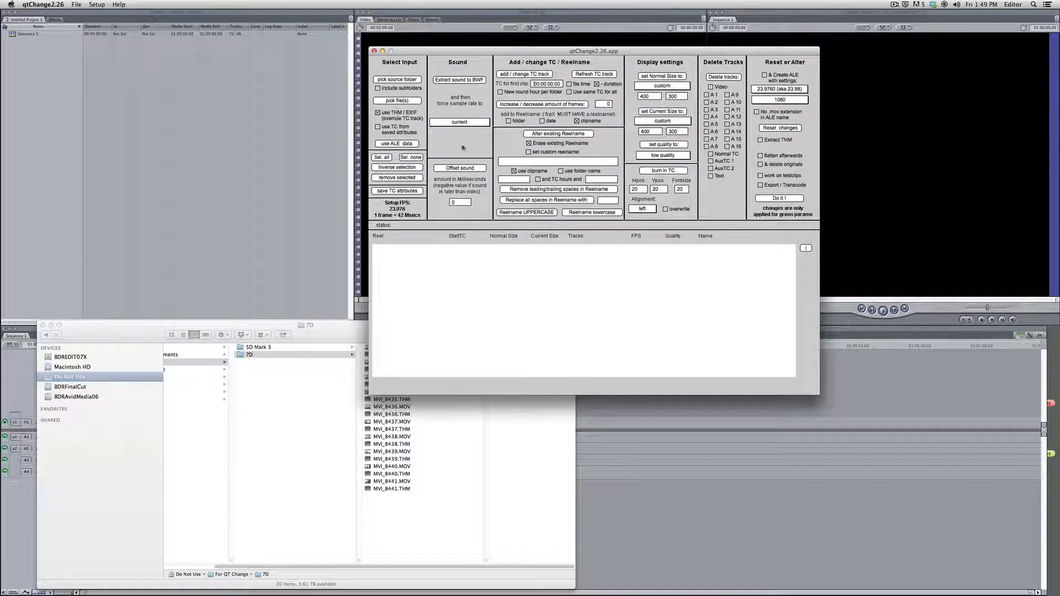
{"action": "left_click", "coordinate": [398, 509]}
{"action": "key", "text": "super+a"}
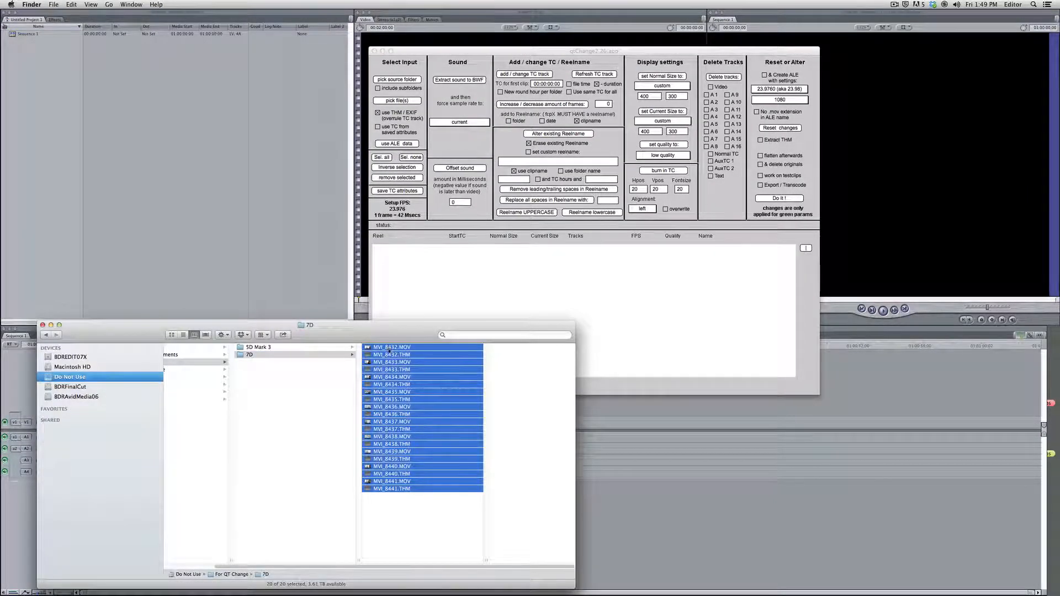
{"action": "left_click_drag", "start_coordinate": [400, 356], "coordinate": [486, 260]}
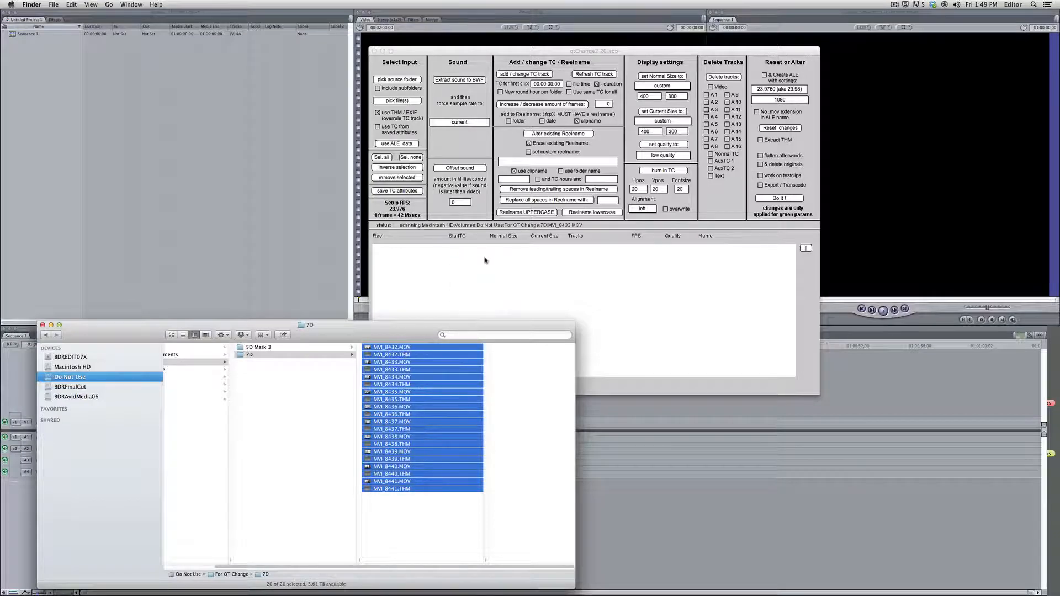
{"action": "left_click", "coordinate": [556, 51]}
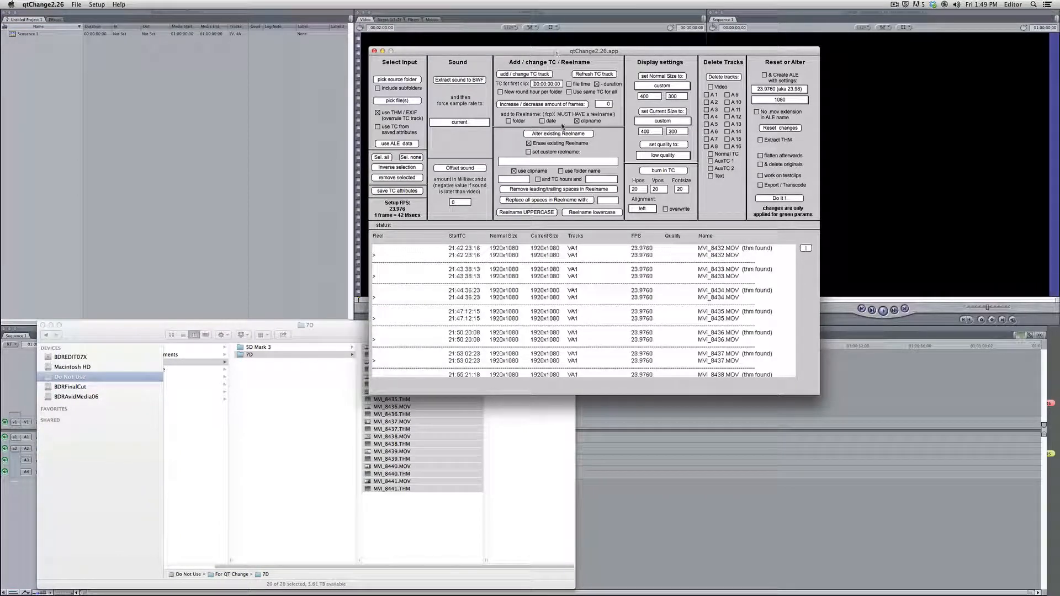
Alter the reel names of the loaded 7D clips to their clip names and apply the change to the files.
{"action": "left_click", "coordinate": [557, 136]}
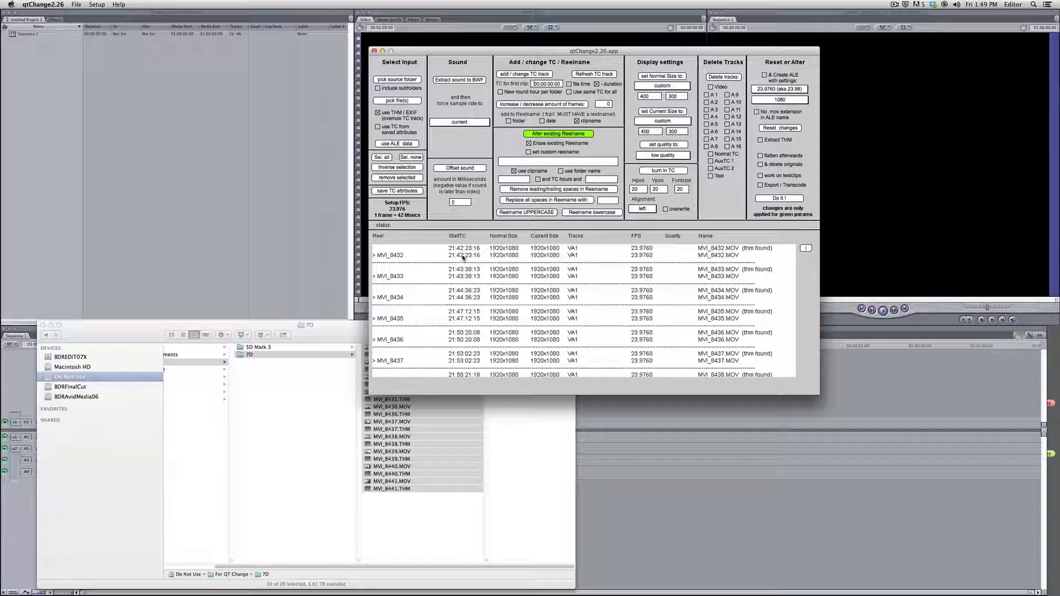
{"action": "left_click", "coordinate": [792, 199]}
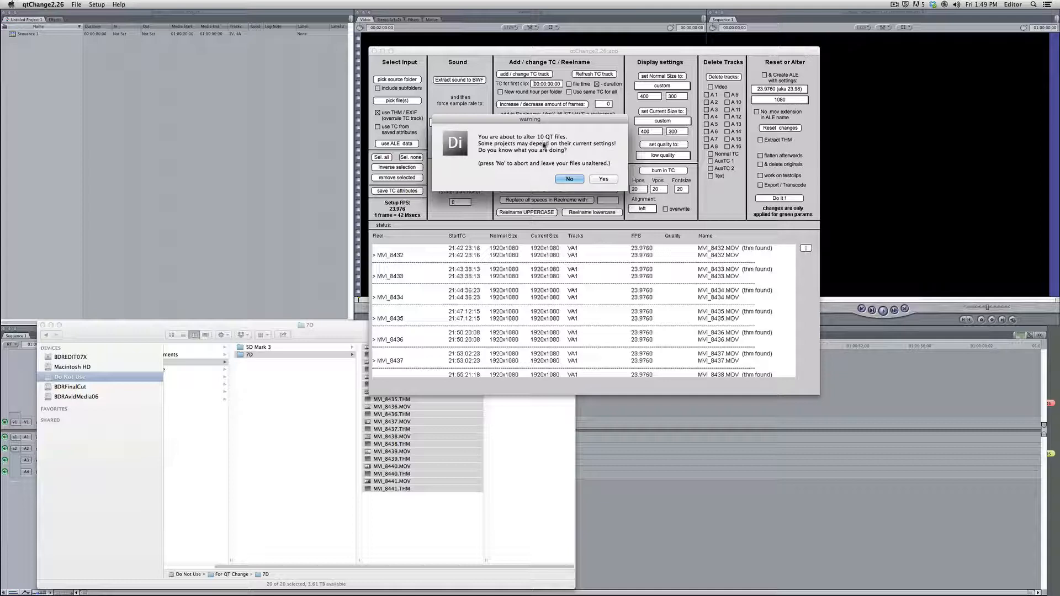
{"action": "left_click", "coordinate": [604, 180]}
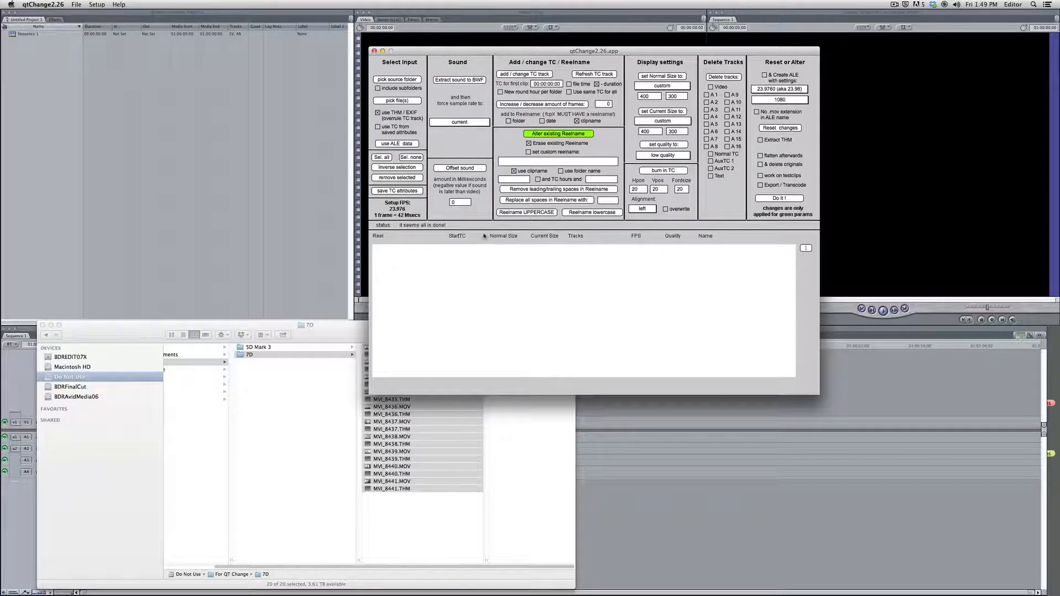
Open MVI_8432.MOV from the 7D folder in QuickTime Player 7 and choose Timecode: Non-Drop-Frame as its time display.
{"action": "left_click", "coordinate": [450, 517]}
{"action": "left_click", "coordinate": [435, 497]}
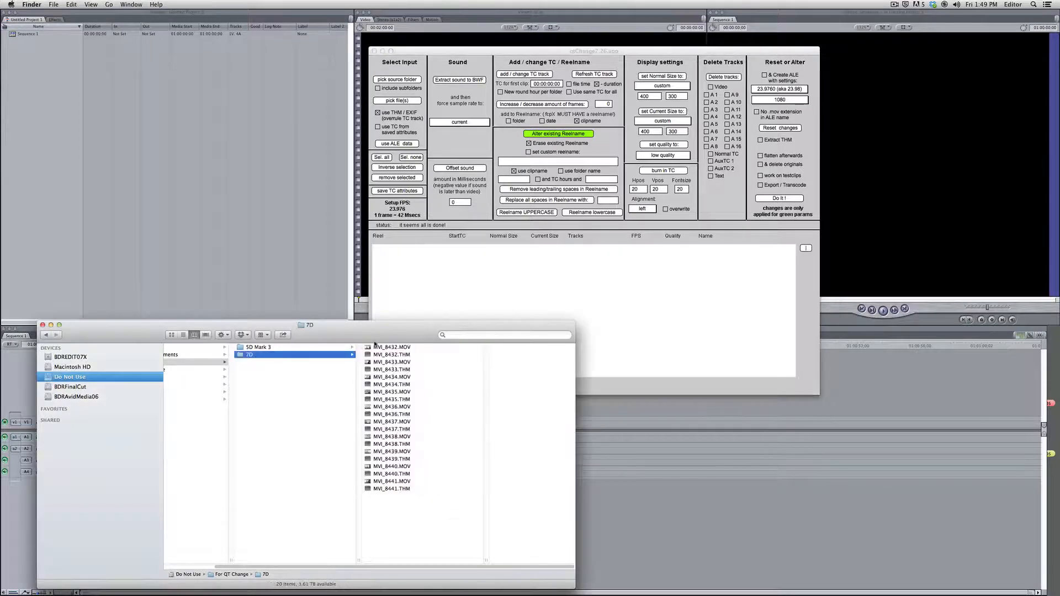
{"action": "left_click", "coordinate": [368, 348]}
{"action": "double_click", "coordinate": [368, 347]}
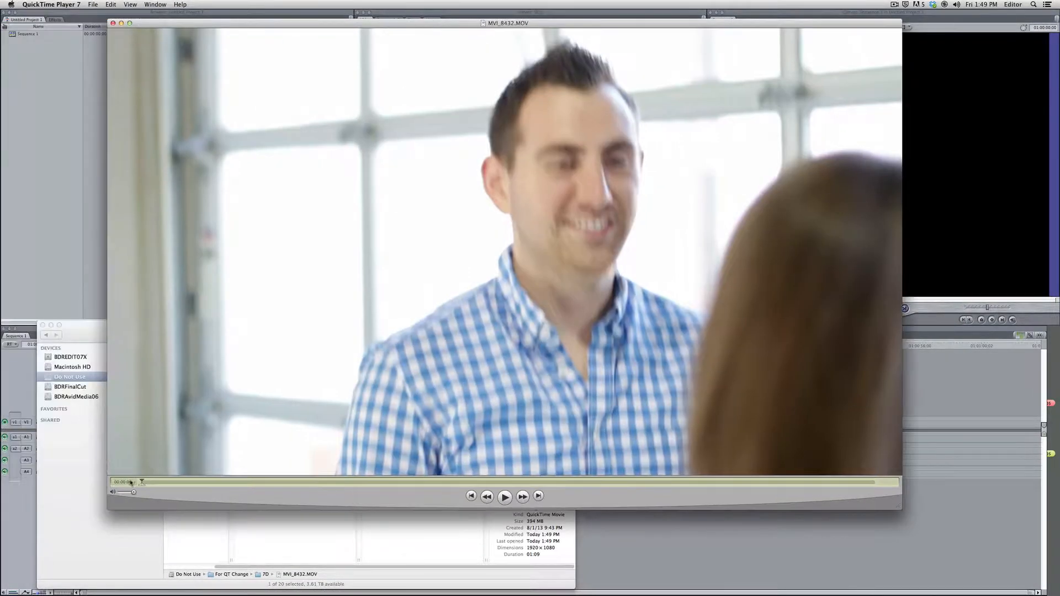
{"action": "left_click", "coordinate": [131, 484]}
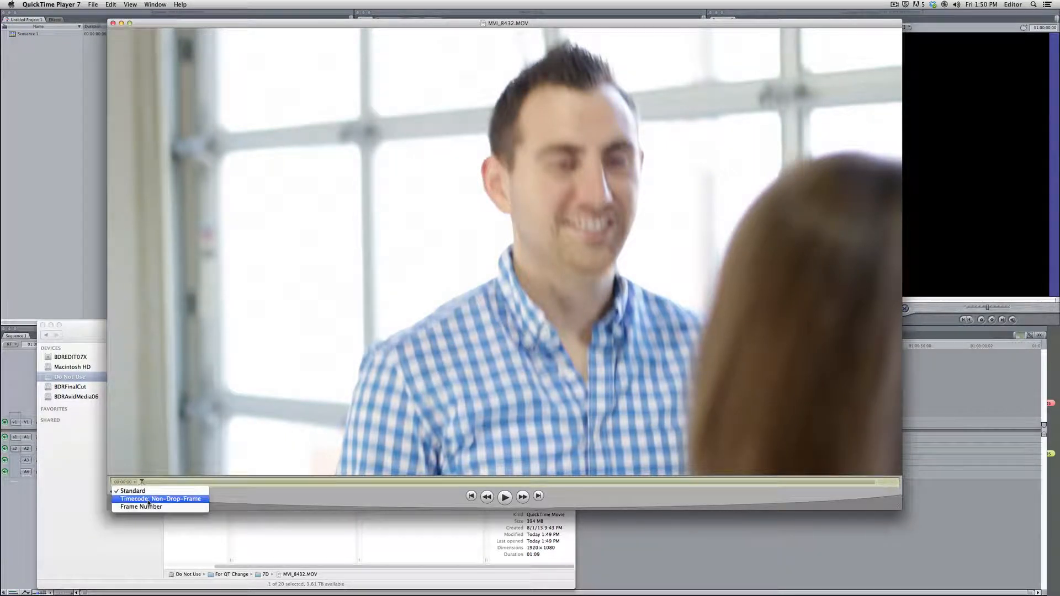
{"action": "left_click", "coordinate": [148, 503]}
Inspect the timecode track in the movie properties of MVI_8432.MOV and quit QuickTime Player 7.
{"action": "key", "text": "super+j"}
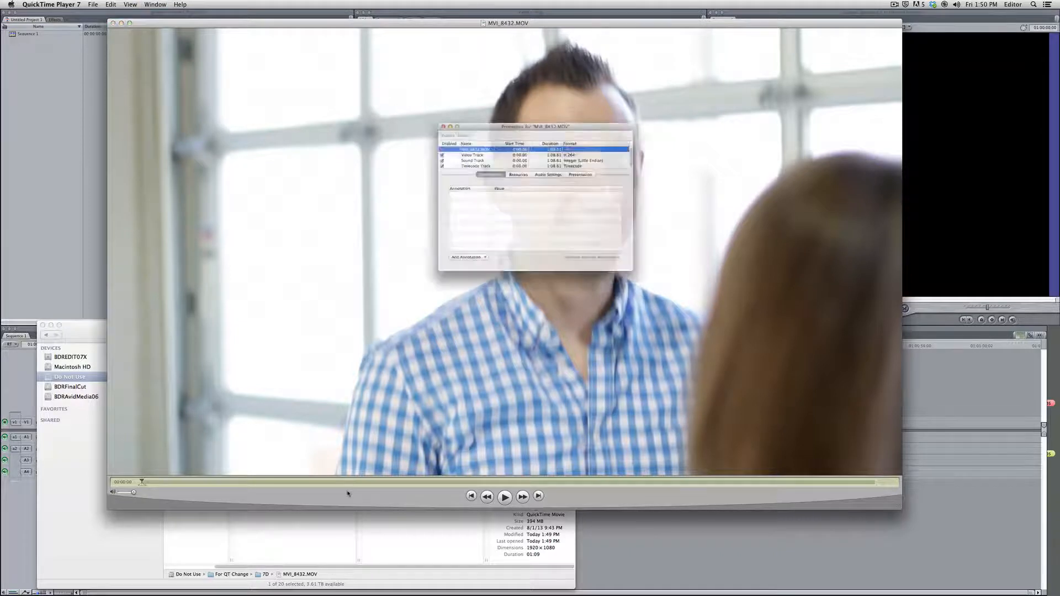
{"action": "left_click", "coordinate": [479, 160]}
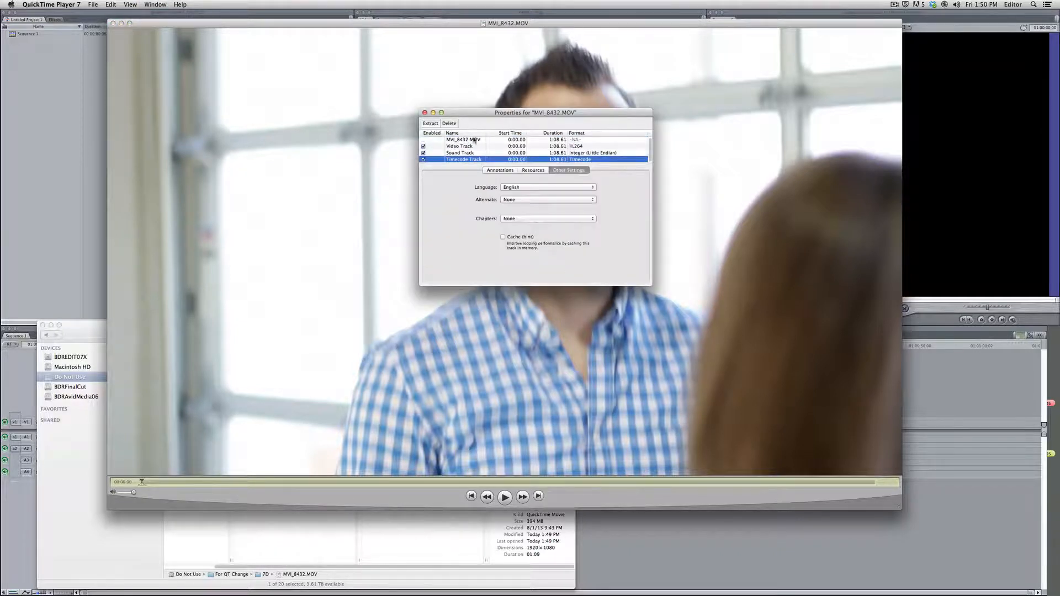
{"action": "left_click", "coordinate": [425, 113]}
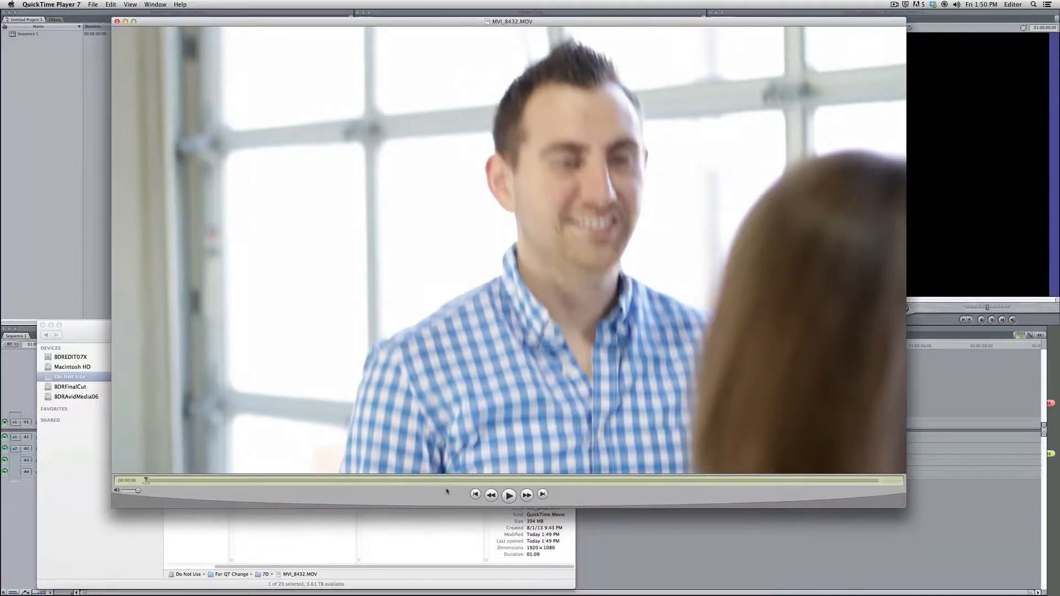
{"action": "key", "text": "super+q"}
Import MVI_8432.MOV from the 7D folder into the Final Cut Pro browser and switch to Final Cut Pro.
{"action": "left_click_drag", "start_coordinate": [392, 347], "coordinate": [67, 138]}
{"action": "key", "text": "super+Tab"}
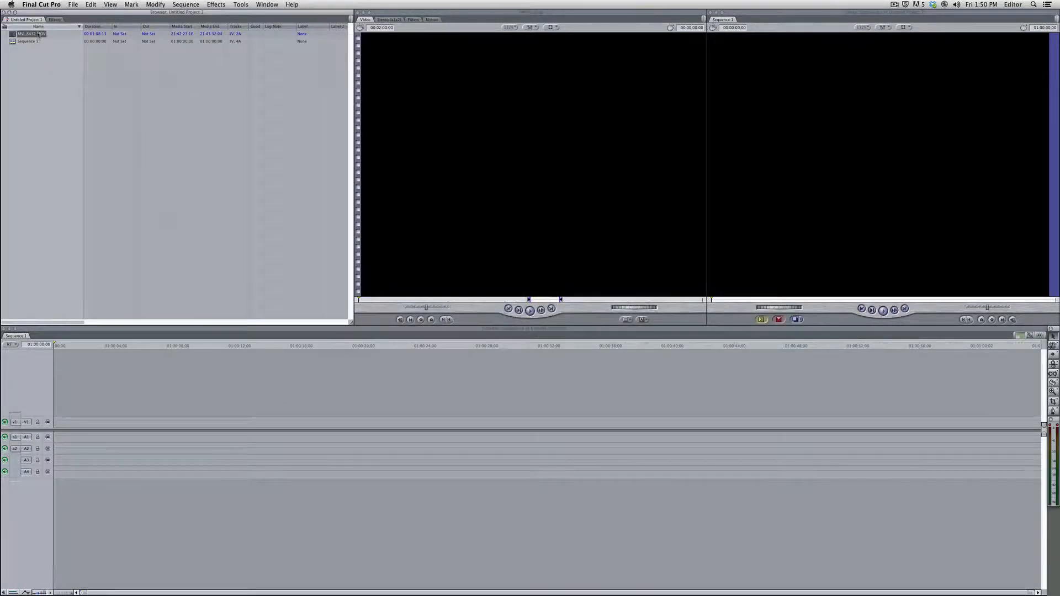
Check the reel name and media start and end timecodes in the item properties of MVI_8432.MOV.
{"action": "key", "text": "super+9"}
{"action": "left_click", "coordinate": [445, 131]}
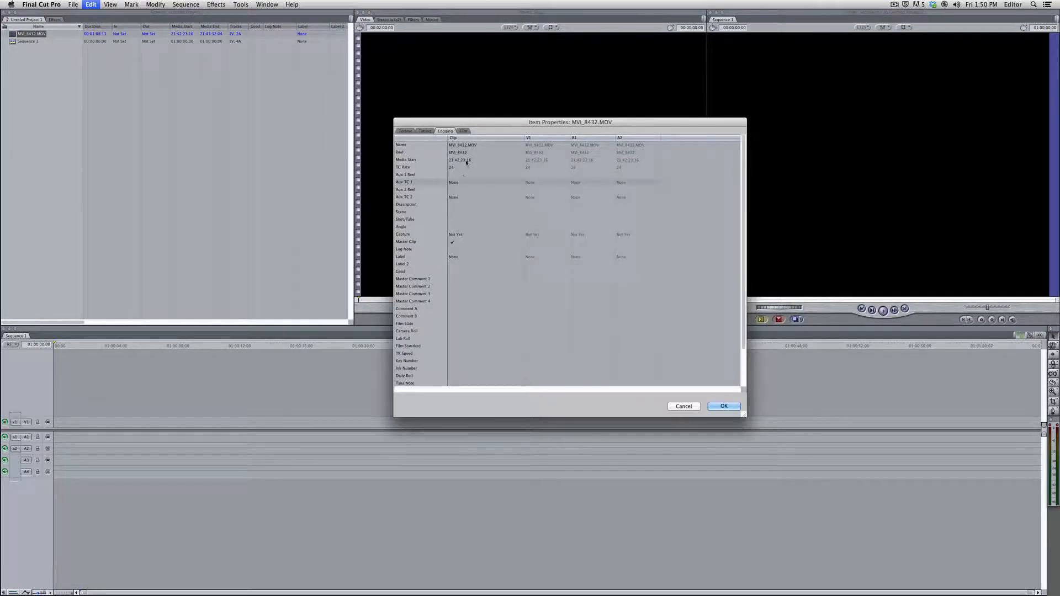
{"action": "left_click", "coordinate": [465, 154]}
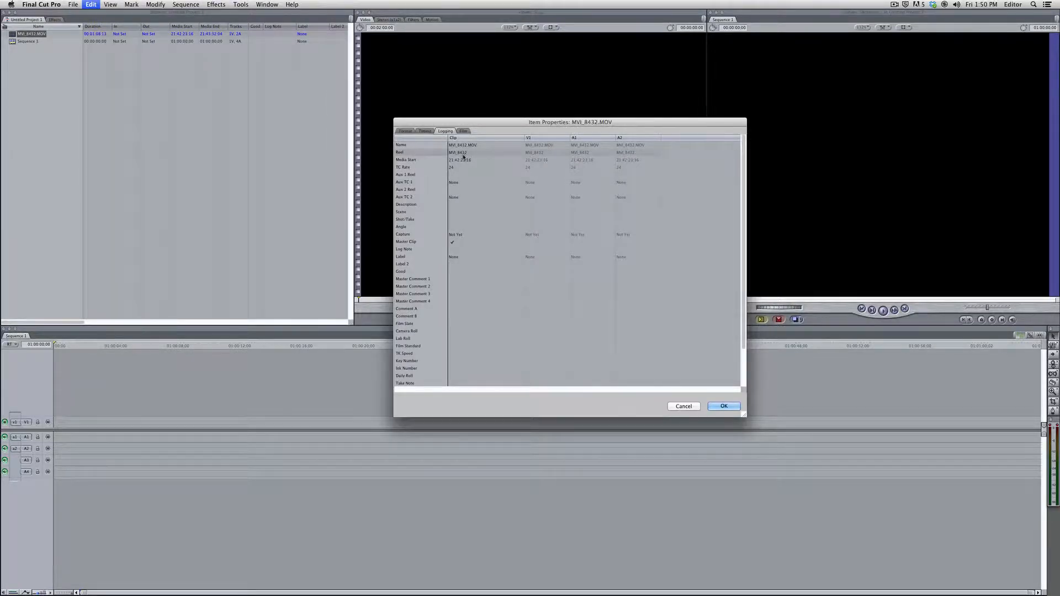
{"action": "left_click", "coordinate": [425, 131]}
{"action": "left_click", "coordinate": [471, 199]}
{"action": "left_click", "coordinate": [471, 204]}
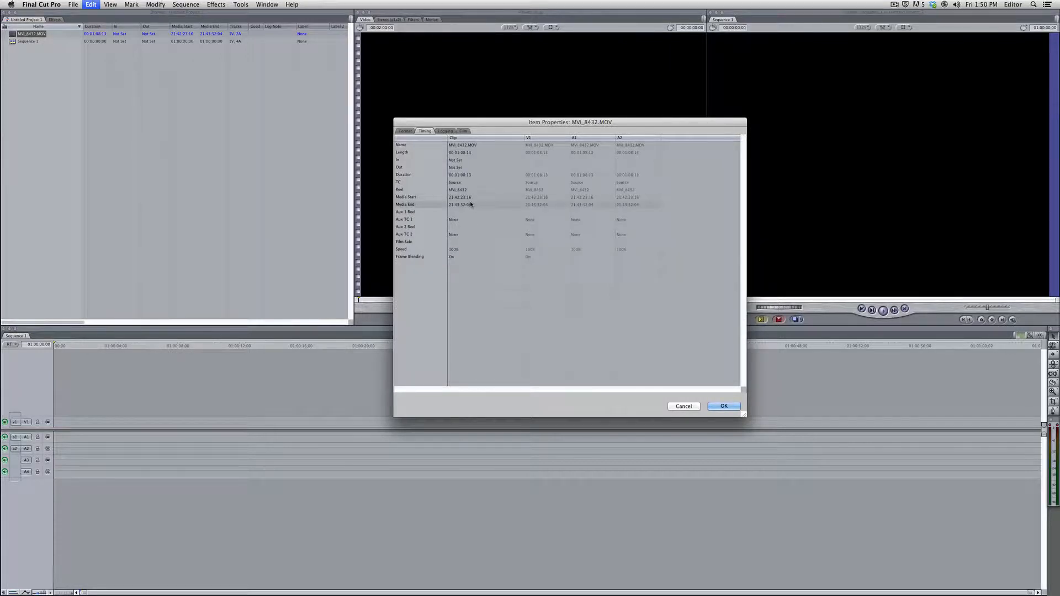
{"action": "left_click", "coordinate": [472, 199]}
{"action": "left_click", "coordinate": [684, 406]}
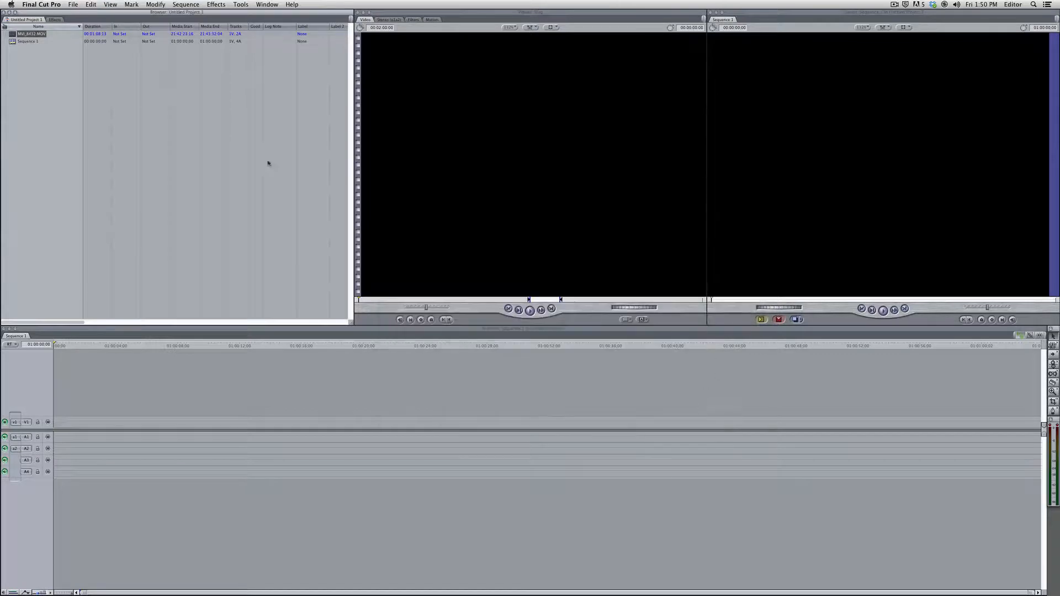
Deselect the clip in the browser, switch back to qtChange and reposition its window over the Final Cut Pro project.
{"action": "left_click", "coordinate": [62, 138]}
{"action": "key", "text": "super+Tab"}
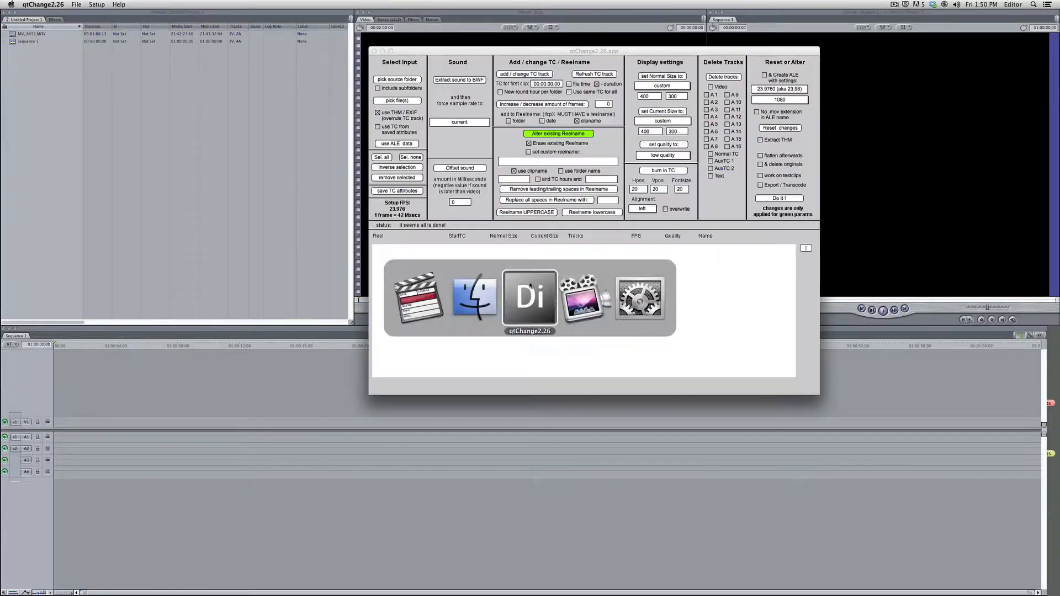
{"action": "left_click_drag", "start_coordinate": [553, 54], "coordinate": [528, 63]}
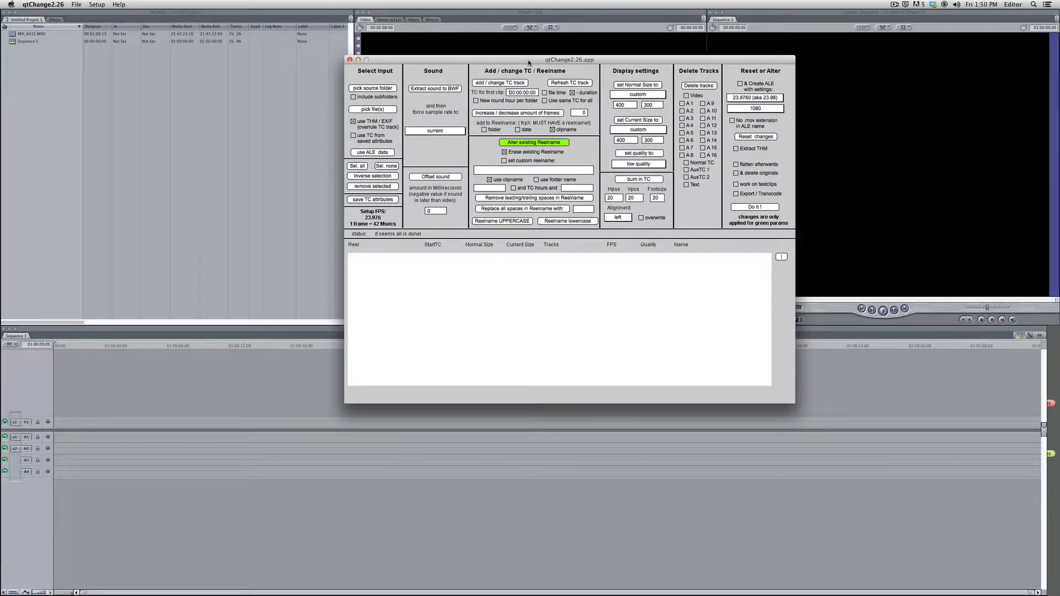
{"action": "left_click_drag", "start_coordinate": [529, 62], "coordinate": [520, 79]}
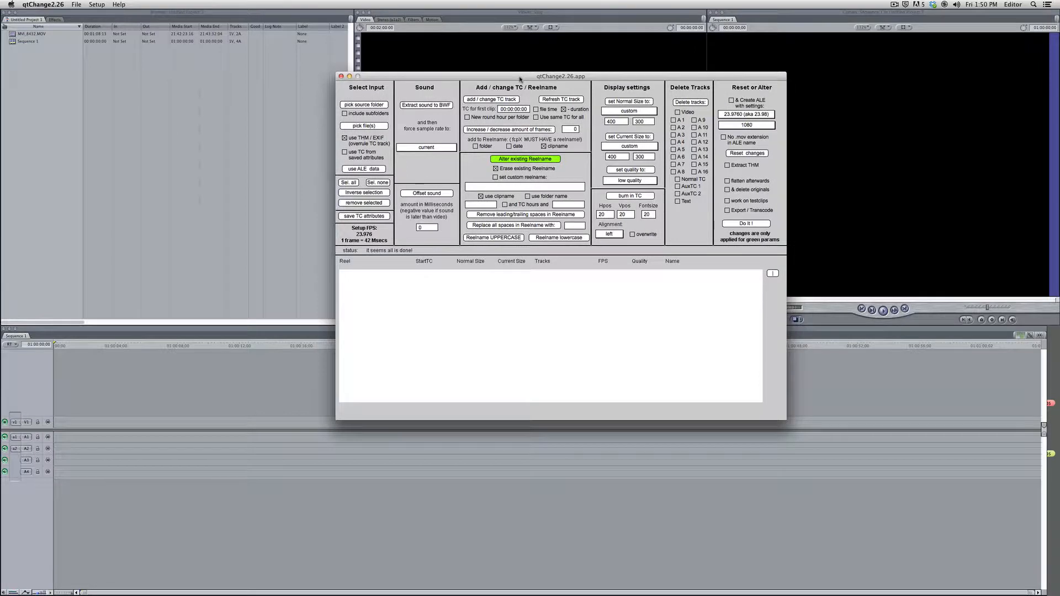